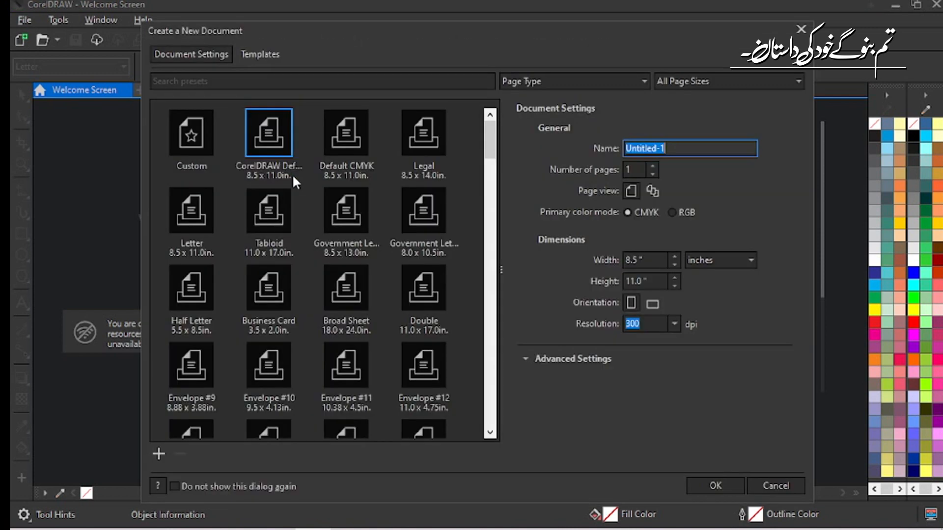
Create a new document from the CorelDRAW Default preset, 8.5 x 11 inches
{"action": "left_click", "coordinate": [723, 480]}
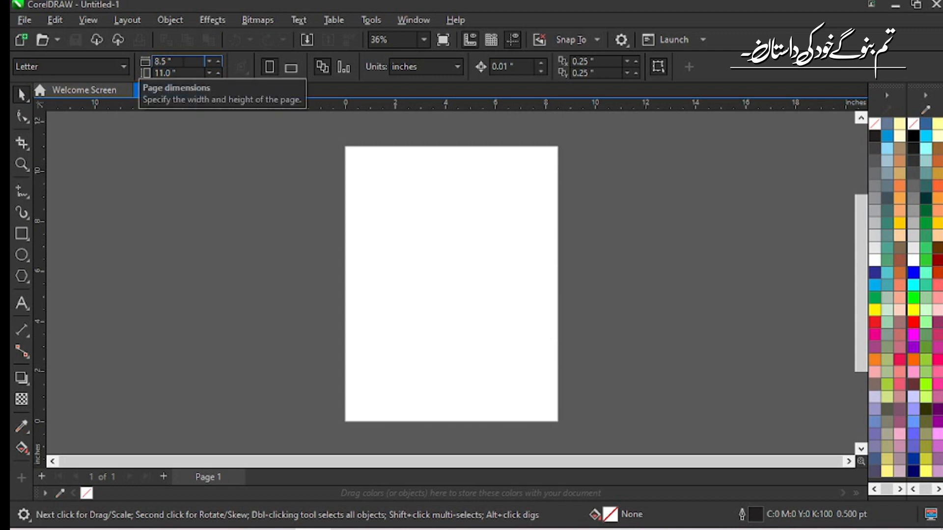
{"action": "left_click", "coordinate": [167, 61]}
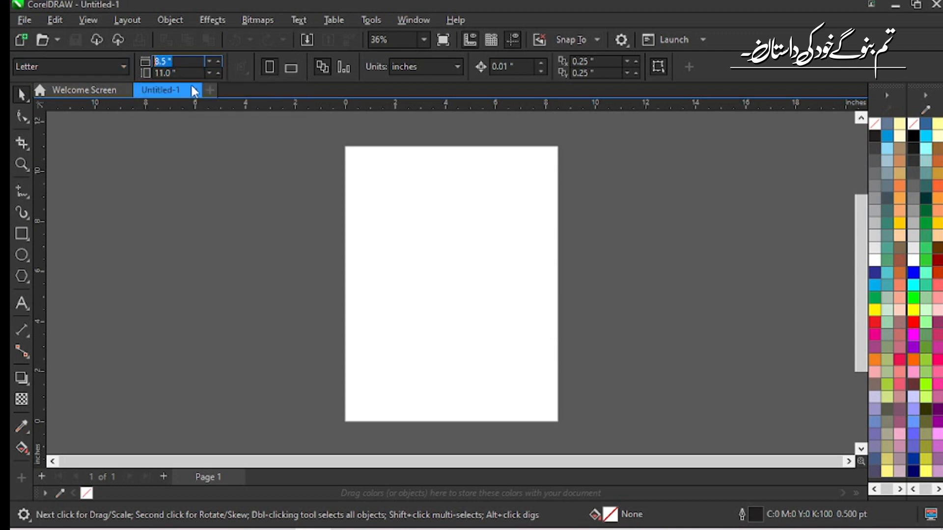
{"action": "left_click", "coordinate": [149, 142]}
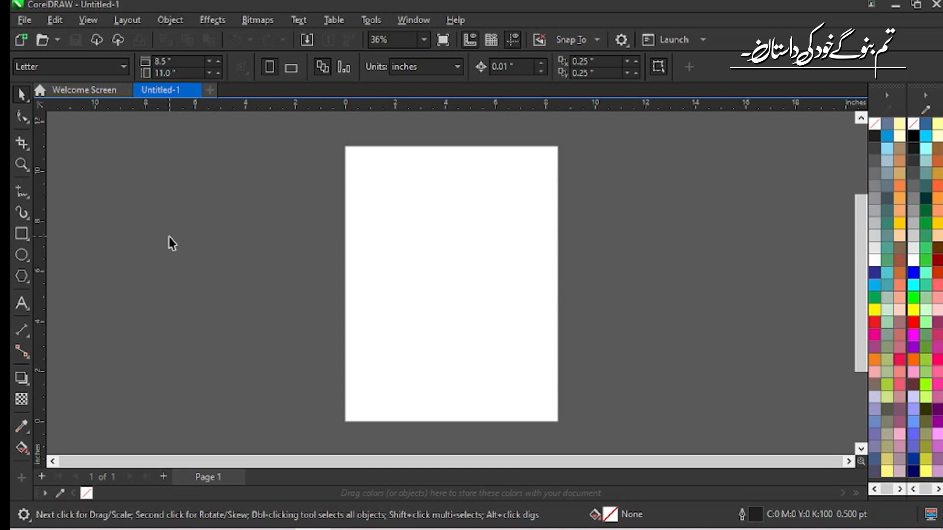
Look through the list of preset page sizes
{"action": "left_click", "coordinate": [74, 69]}
{"action": "scroll", "coordinate": [54, 223], "scroll_direction": "down", "scroll_amount": 10}
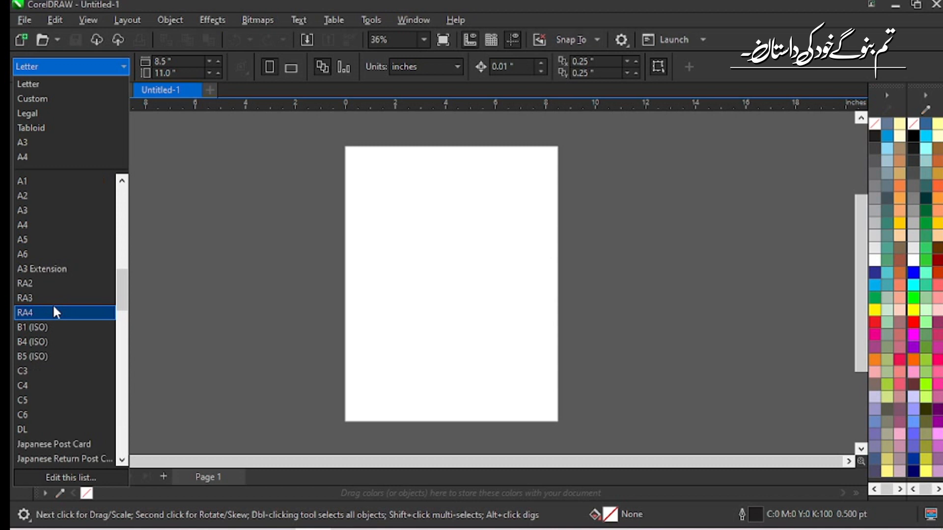
{"action": "scroll", "coordinate": [48, 369], "scroll_direction": "down", "scroll_amount": 5}
{"action": "scroll", "coordinate": [48, 369], "scroll_direction": "up", "scroll_amount": 20}
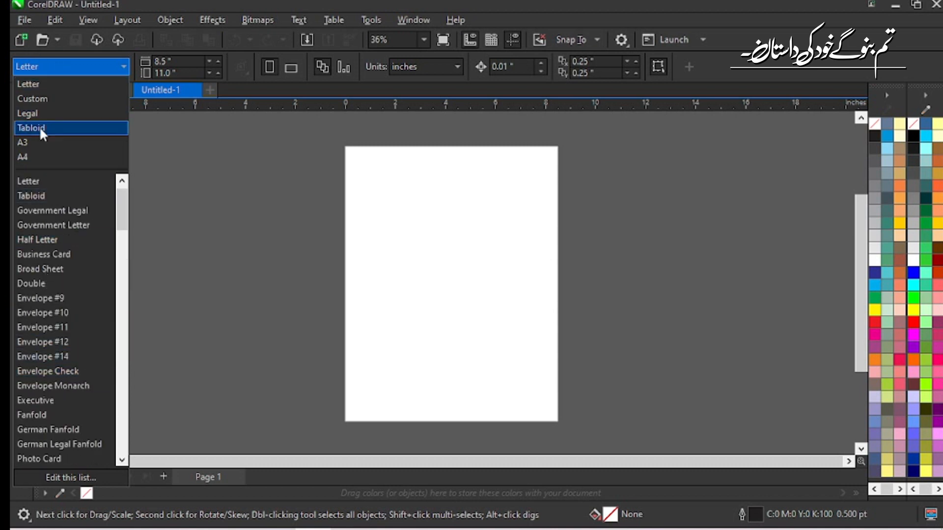
{"action": "left_click", "coordinate": [149, 171]}
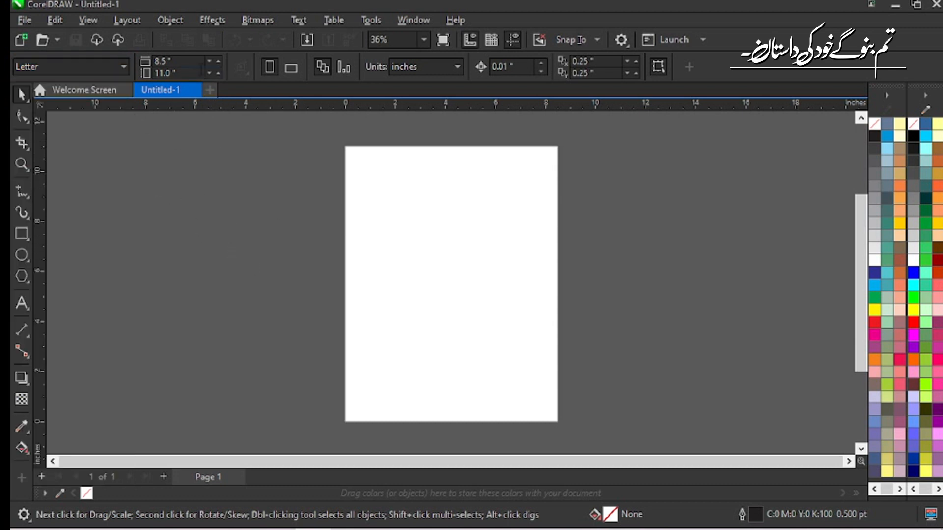
Set the page size to 2 inches wide and 3 inches high
{"action": "left_click", "coordinate": [193, 64]}
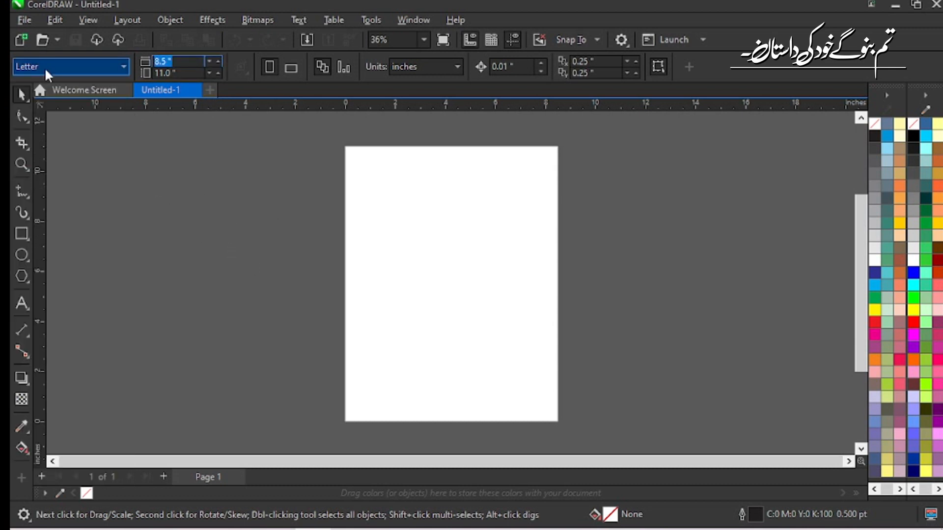
{"action": "type", "text": "2"}
{"action": "key", "text": "Tab"}
{"action": "type", "text": "6"}
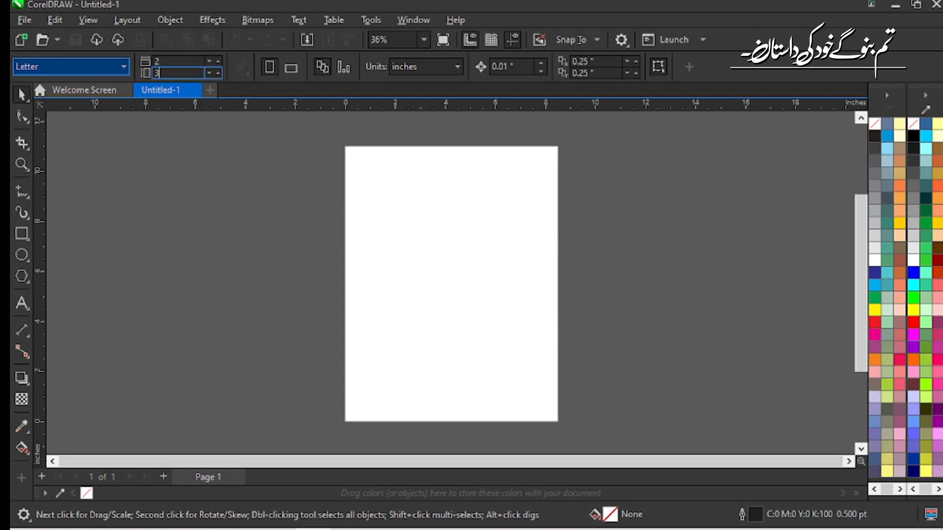
{"action": "key", "text": "Return"}
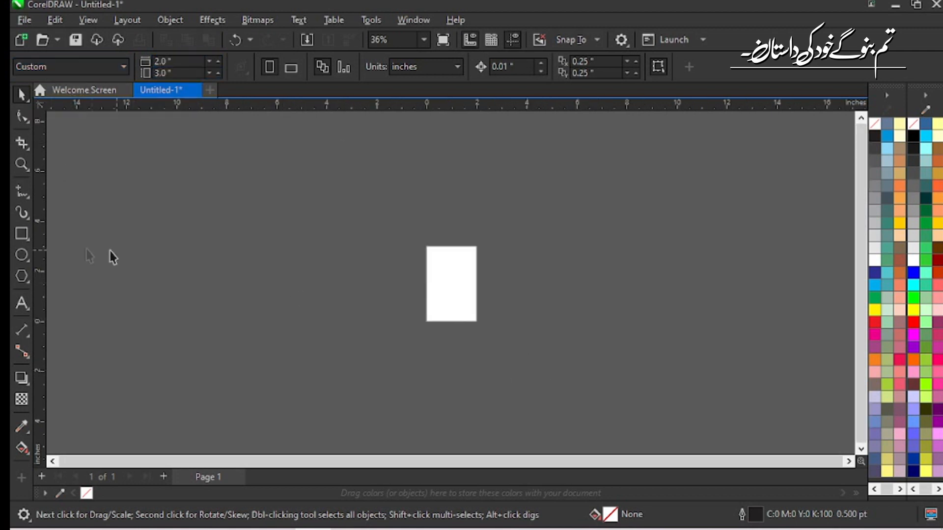
Add a page-frame rectangle covering the whole 2 x 3 inch page
{"action": "double_click", "coordinate": [20, 234]}
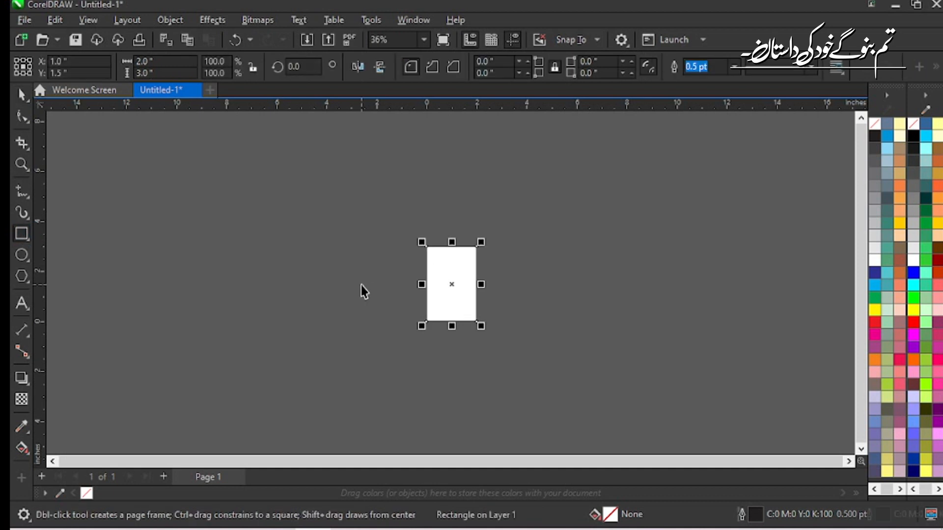
{"action": "key", "text": "F4"}
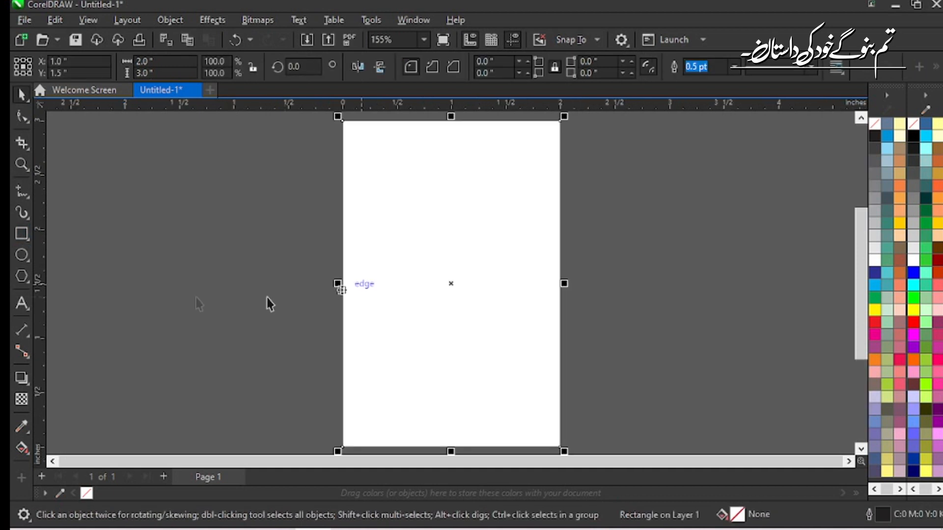
{"action": "left_click", "coordinate": [202, 230]}
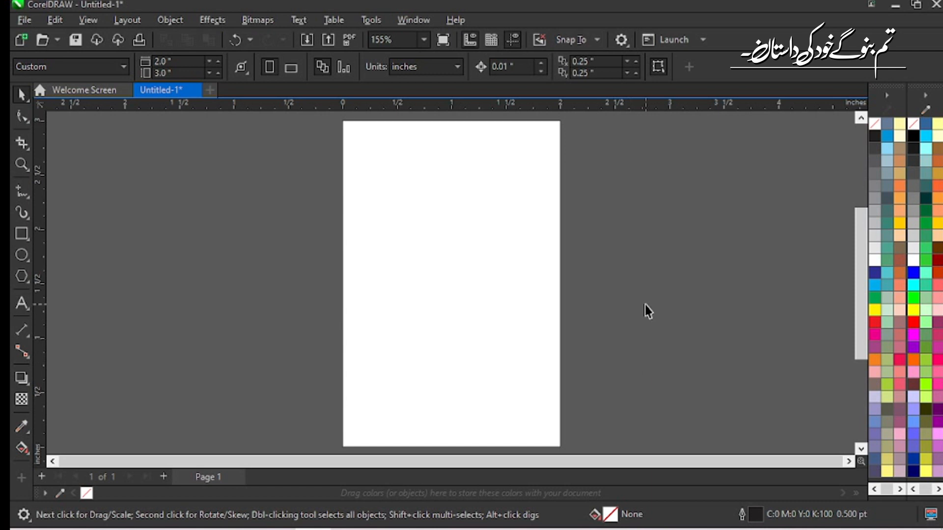
{"action": "key", "text": "n"}
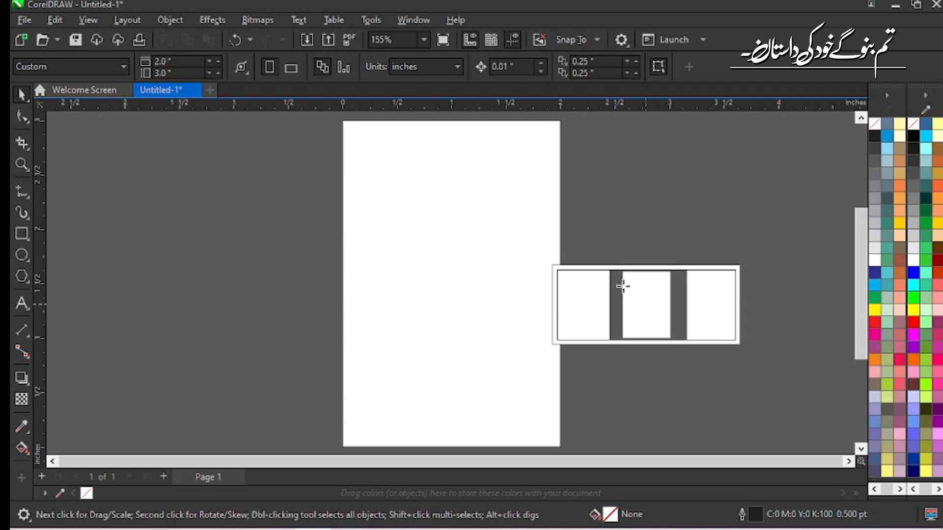
{"action": "left_click", "coordinate": [673, 277]}
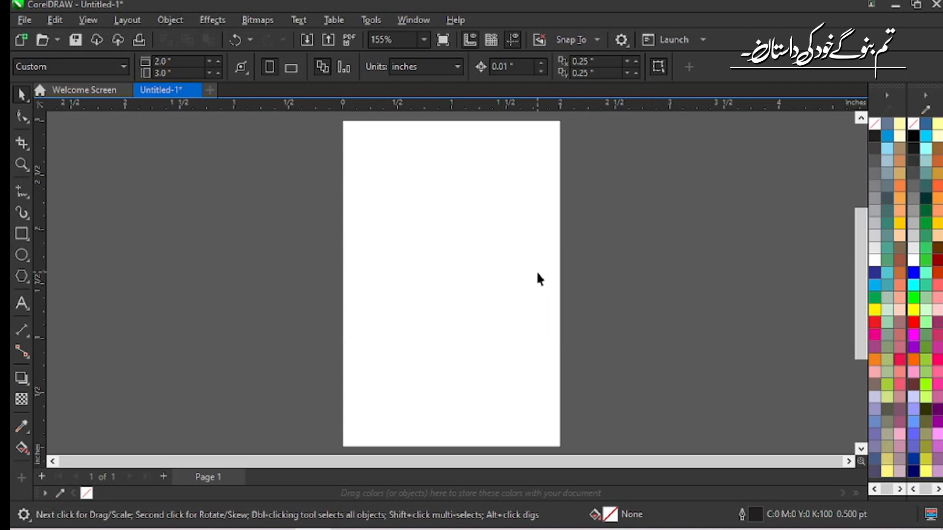
{"action": "key", "text": "n"}
{"action": "left_click", "coordinate": [574, 265]}
{"action": "key", "text": "n"}
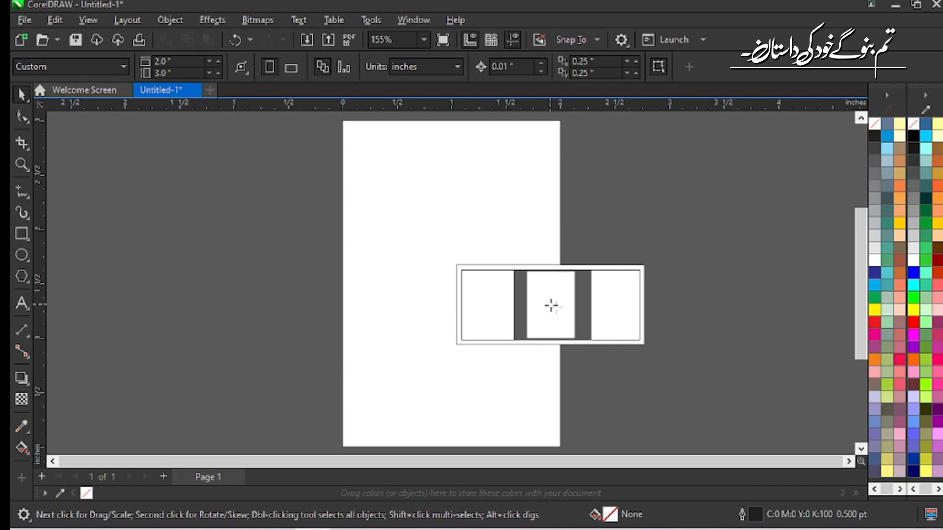
{"action": "left_click", "coordinate": [586, 324]}
{"action": "scroll", "coordinate": [562, 257], "scroll_direction": "down", "scroll_amount": 2}
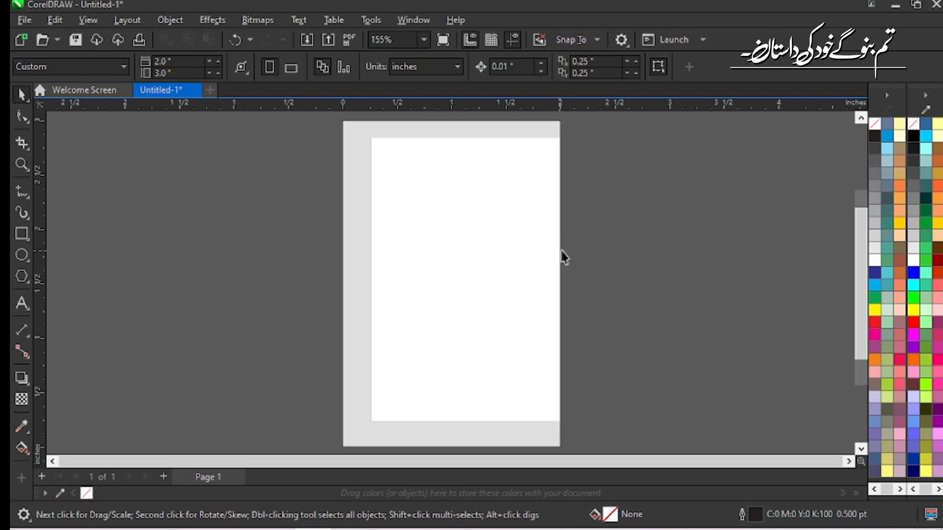
{"action": "left_click", "coordinate": [545, 293]}
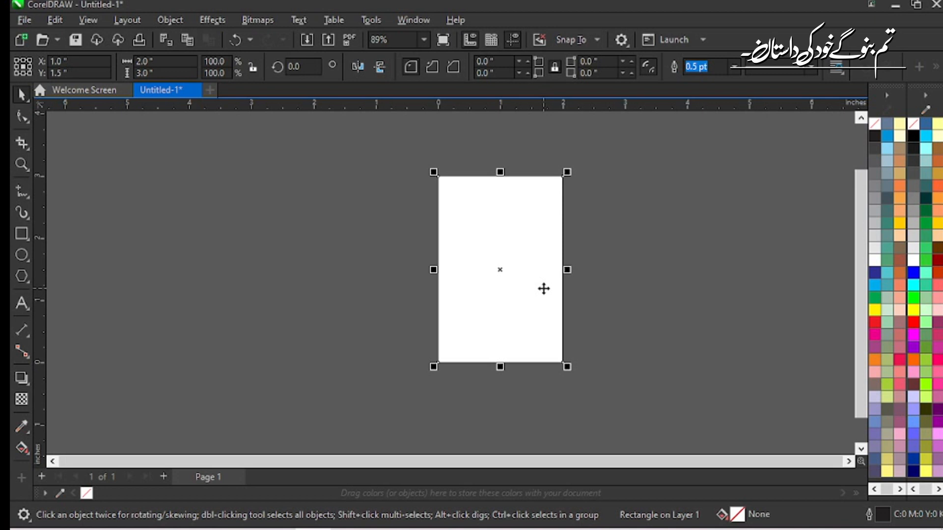
{"action": "key", "text": "F4"}
{"action": "left_click", "coordinate": [620, 289]}
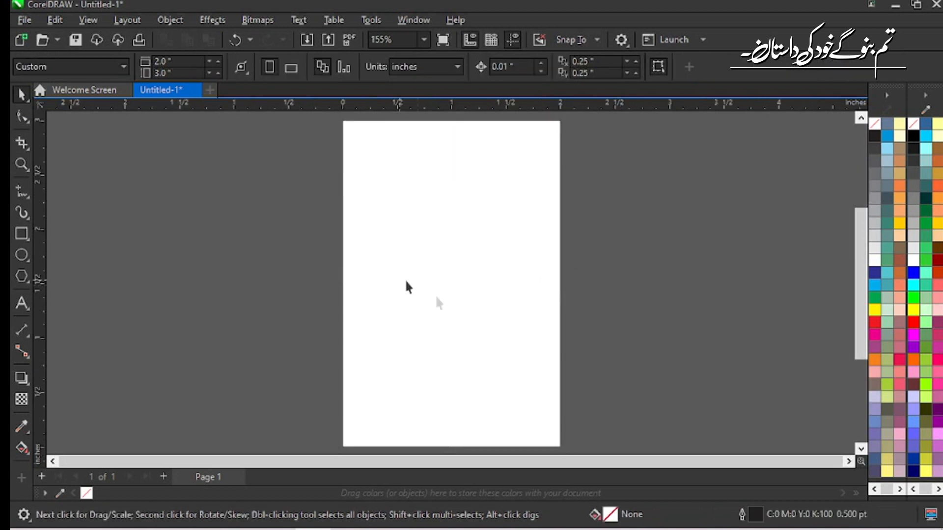
Fill the page-frame rectangle with dark navy blue
{"action": "left_click", "coordinate": [459, 289]}
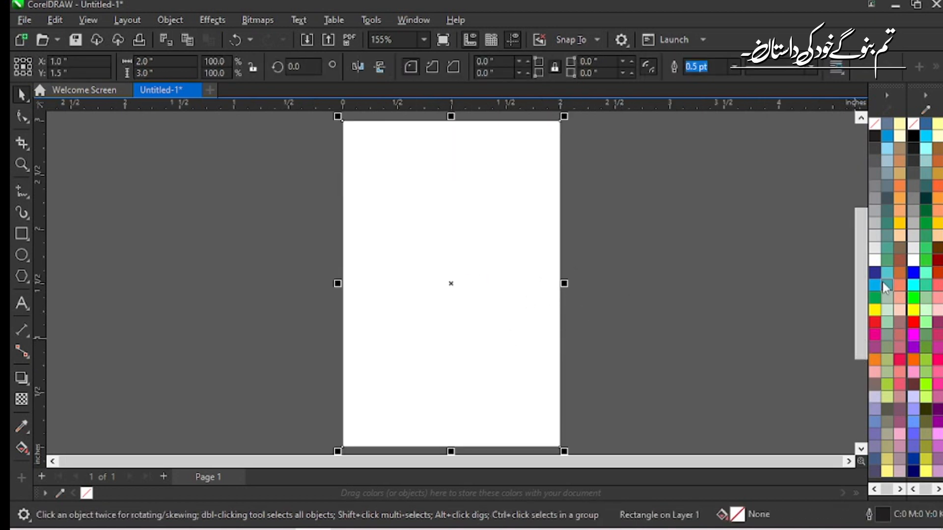
{"action": "left_click", "coordinate": [913, 472]}
{"action": "left_click", "coordinate": [616, 283]}
{"action": "scroll", "coordinate": [558, 236], "scroll_direction": "down", "scroll_amount": 2}
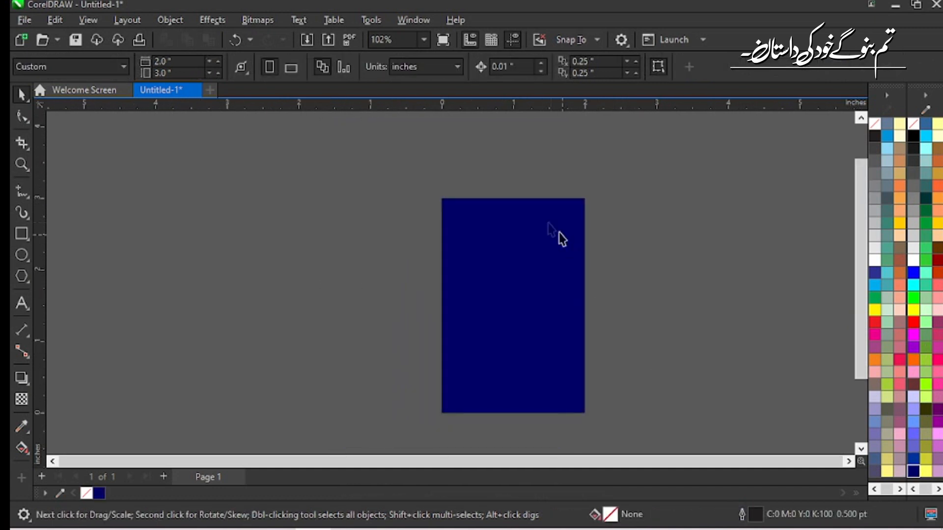
Draw a rectangle across the full page width at the page's top edge, about 2.0 x 0.356 inches
{"action": "scroll", "coordinate": [540, 224], "scroll_direction": "up", "scroll_amount": 1}
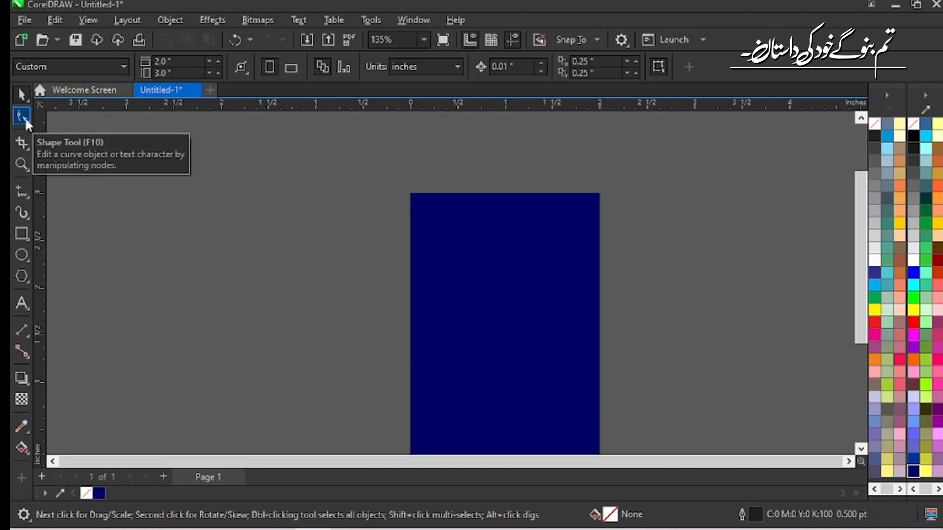
{"action": "scroll", "coordinate": [709, 333], "scroll_direction": "down", "scroll_amount": 1}
{"action": "left_click", "coordinate": [572, 267]}
{"action": "left_click", "coordinate": [176, 260]}
{"action": "left_click", "coordinate": [22, 233]}
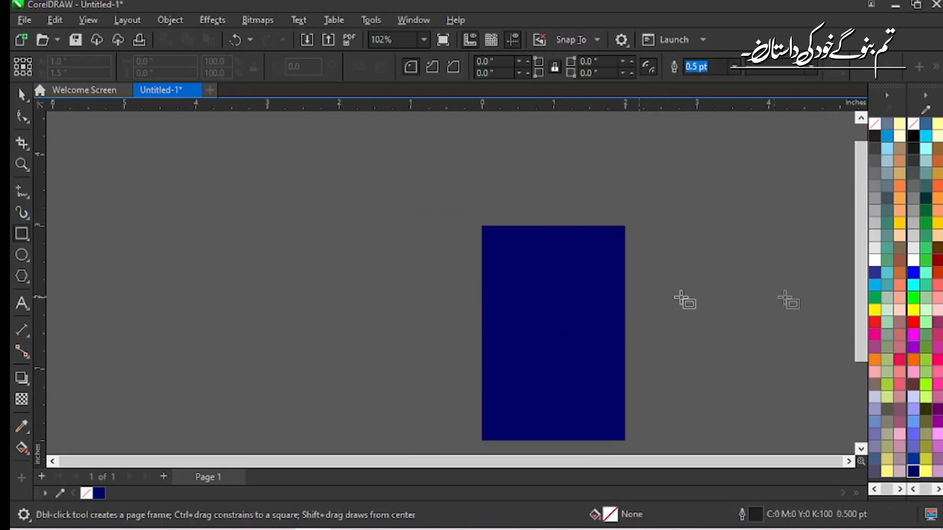
{"action": "scroll", "coordinate": [520, 236], "scroll_direction": "up", "scroll_amount": 5}
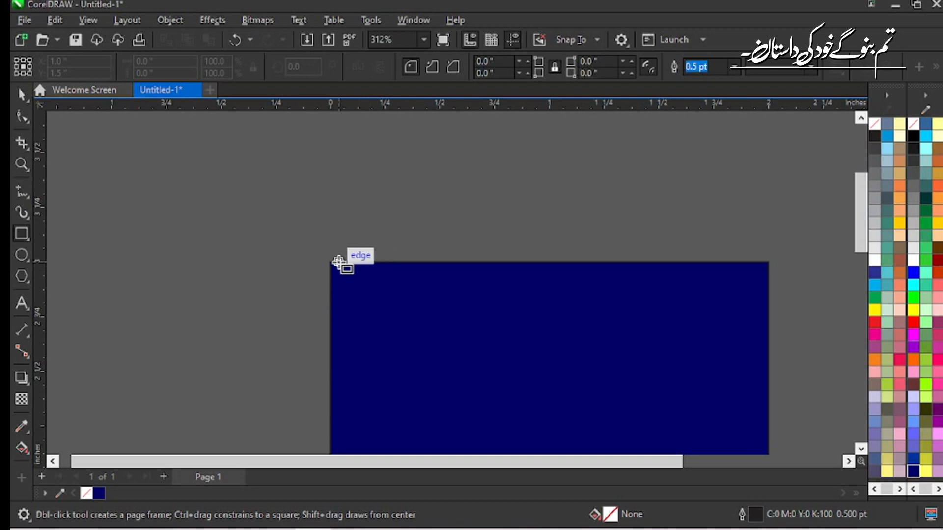
{"action": "left_click_drag", "start_coordinate": [330, 263], "coordinate": [768, 339]}
{"action": "key", "text": "space"}
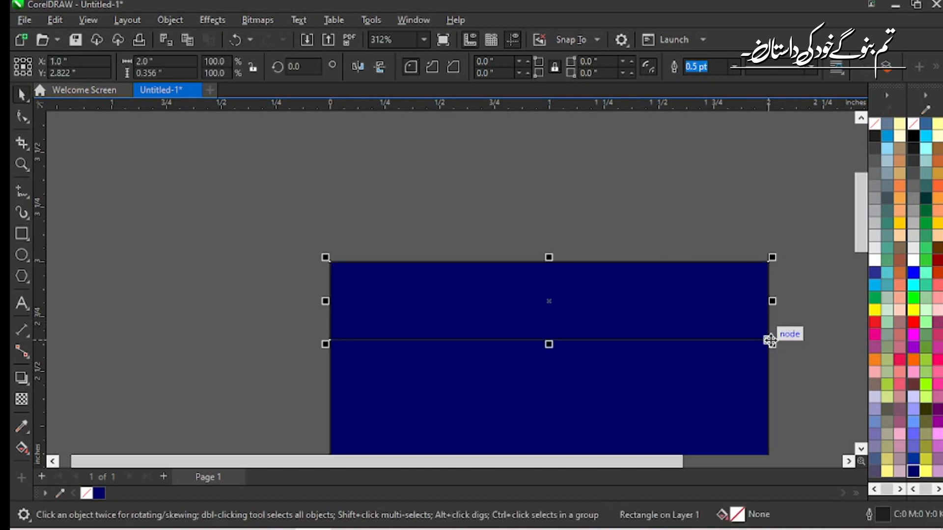
Fill the new top rectangle with white and remove its outline
{"action": "scroll", "coordinate": [769, 340], "scroll_direction": "up", "scroll_amount": 2}
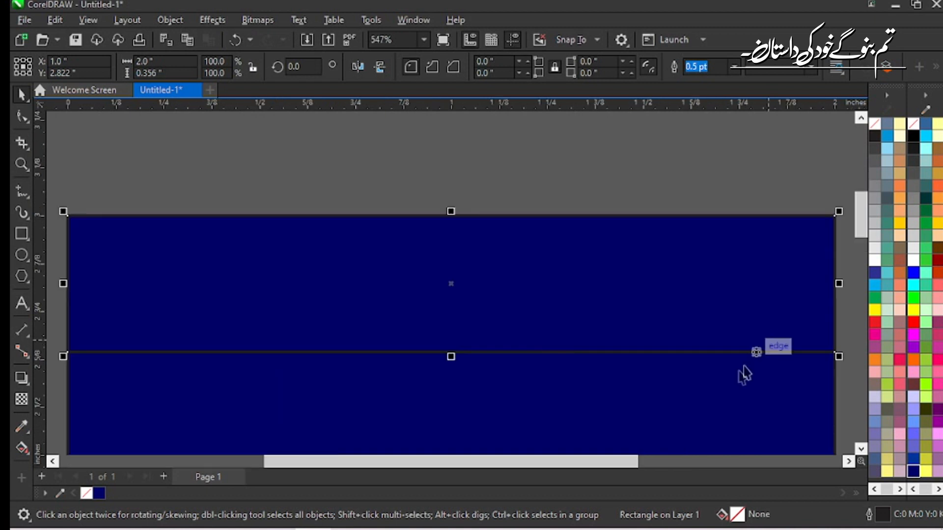
{"action": "left_click", "coordinate": [875, 261]}
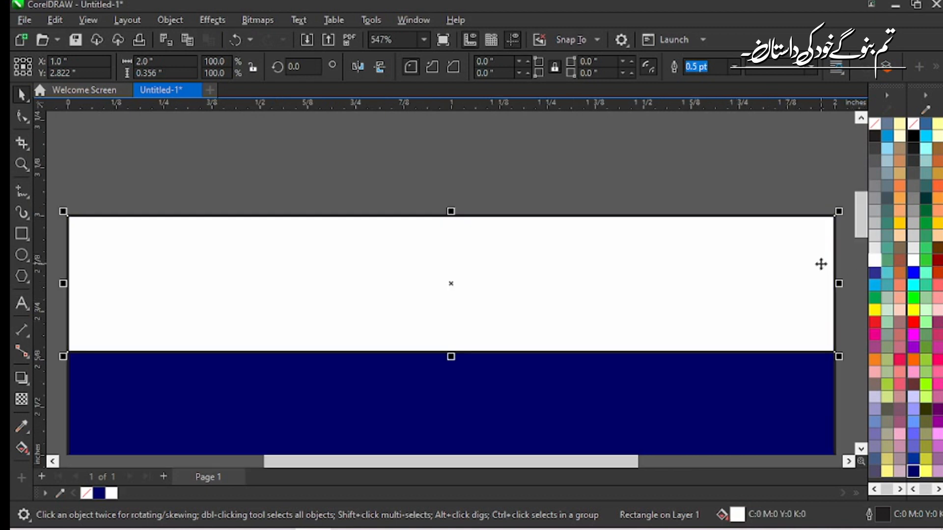
{"action": "right_click", "coordinate": [875, 127]}
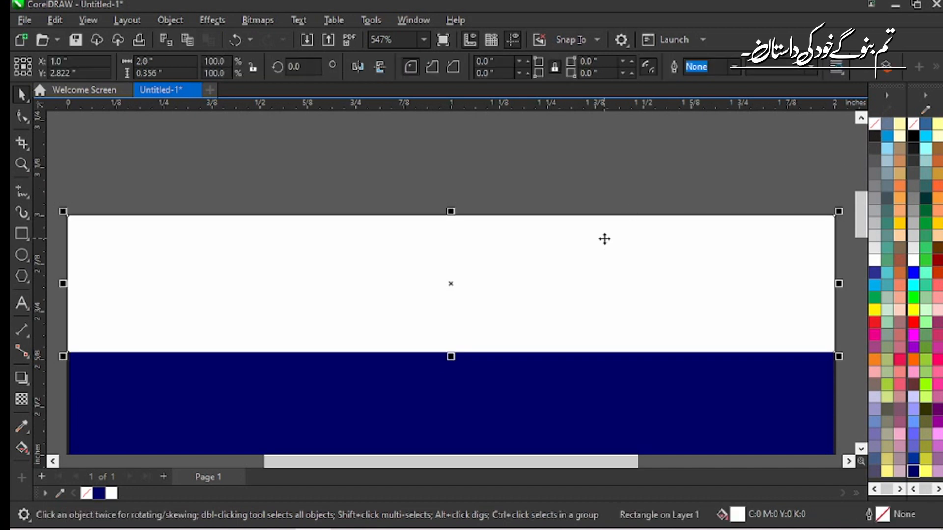
Try to convert the white rectangle to curves
{"action": "key", "text": "ctrl+q"}
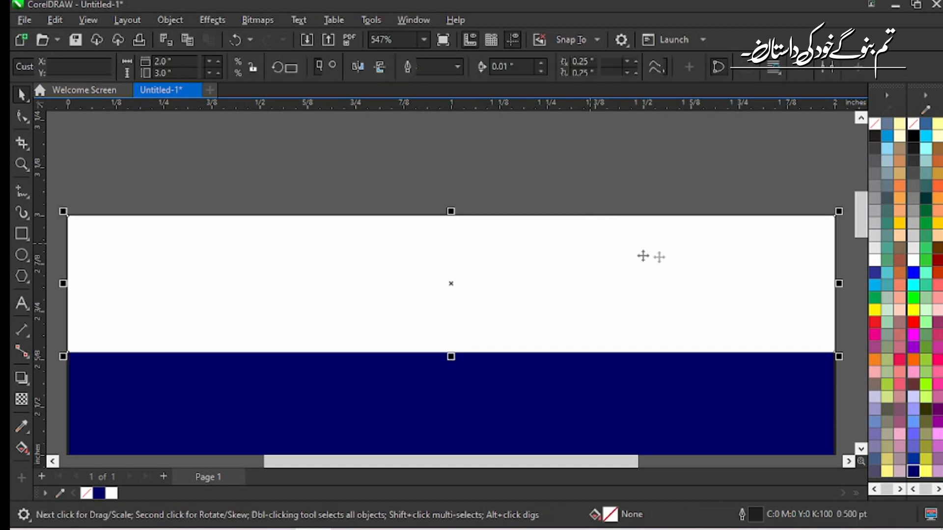
{"action": "scroll", "coordinate": [661, 257], "scroll_direction": "down", "scroll_amount": 1}
{"action": "left_click", "coordinate": [575, 181]}
{"action": "left_click", "coordinate": [550, 237]}
{"action": "left_click", "coordinate": [540, 181]}
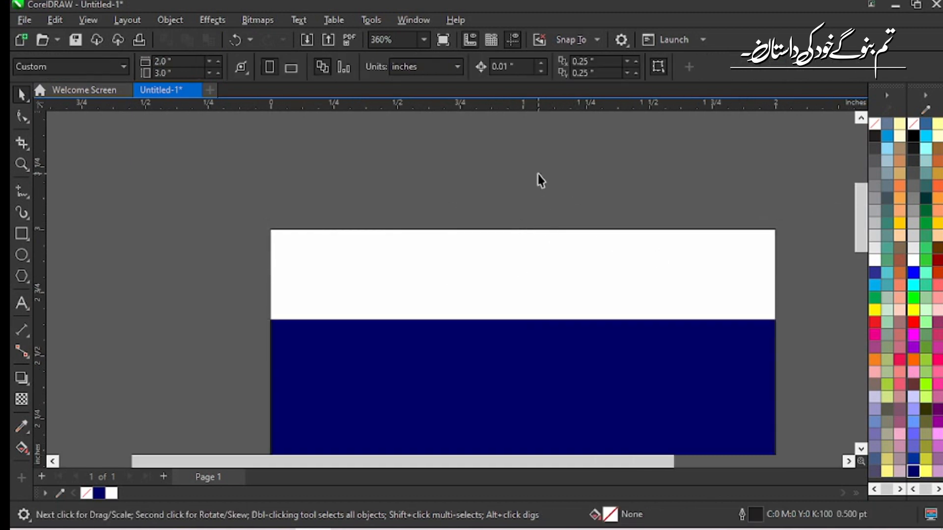
{"action": "left_click", "coordinate": [549, 253]}
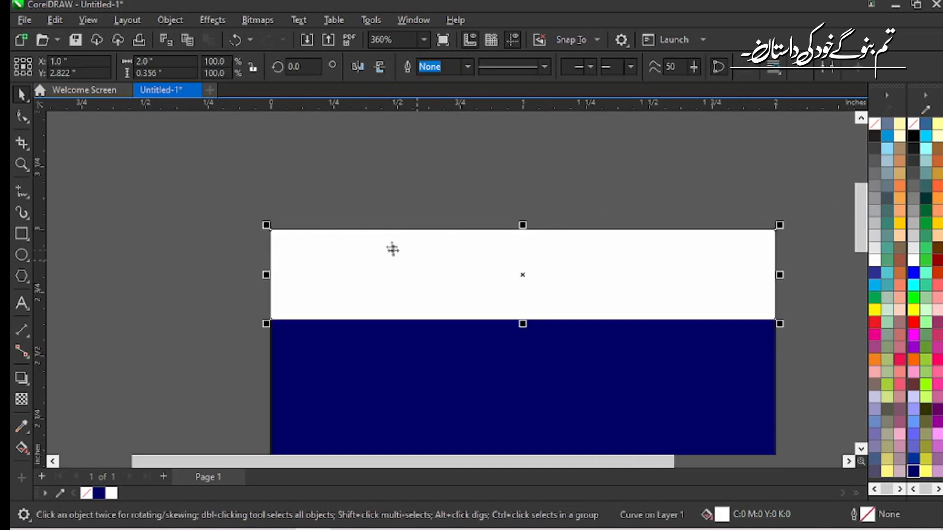
{"action": "left_click", "coordinate": [373, 189]}
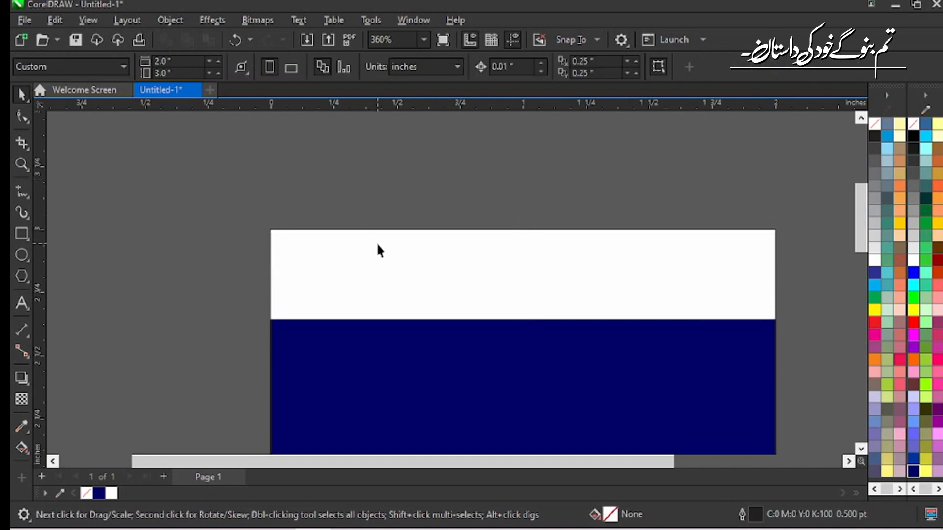
{"action": "left_click", "coordinate": [376, 244]}
{"action": "left_click", "coordinate": [370, 227]}
{"action": "left_click", "coordinate": [356, 271]}
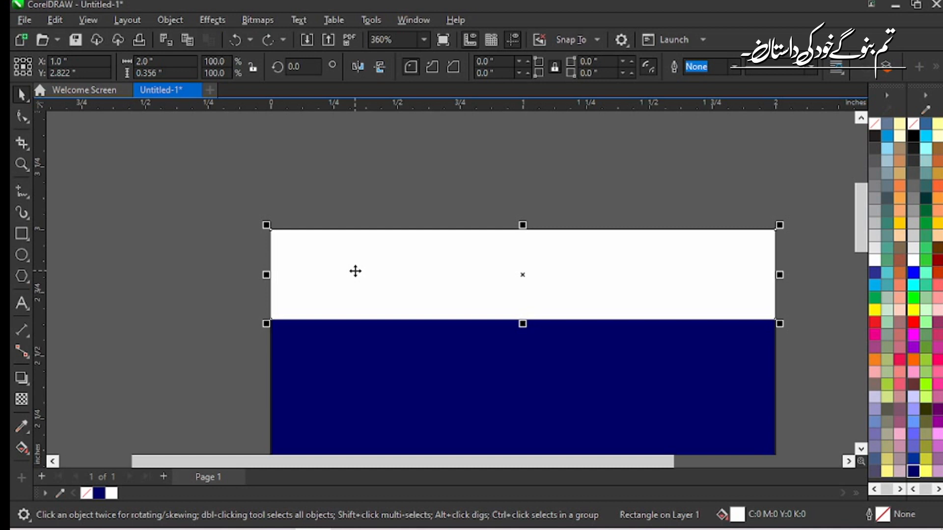
Try to reshape the white rectangle with the Shape tool by moving its lower-left corner node
{"action": "key", "text": "F10"}
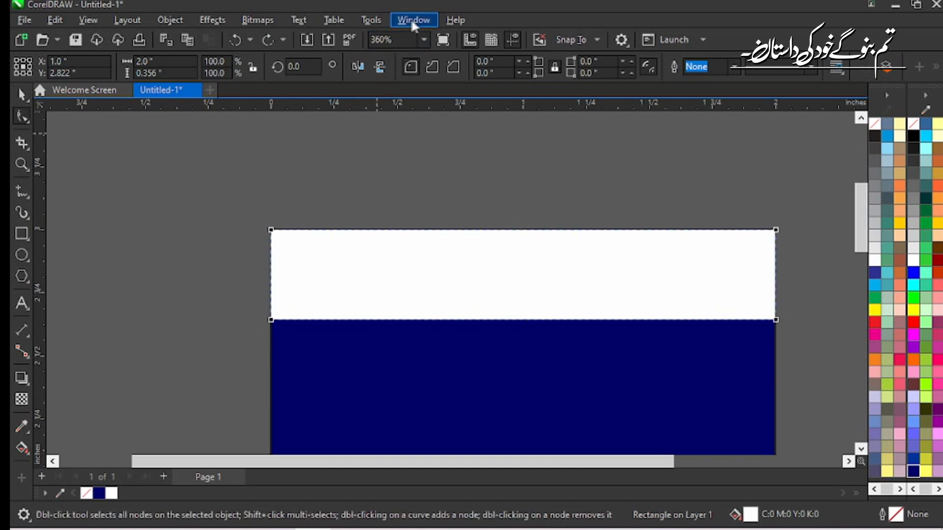
{"action": "scroll", "coordinate": [244, 322], "scroll_direction": "up", "scroll_amount": 2}
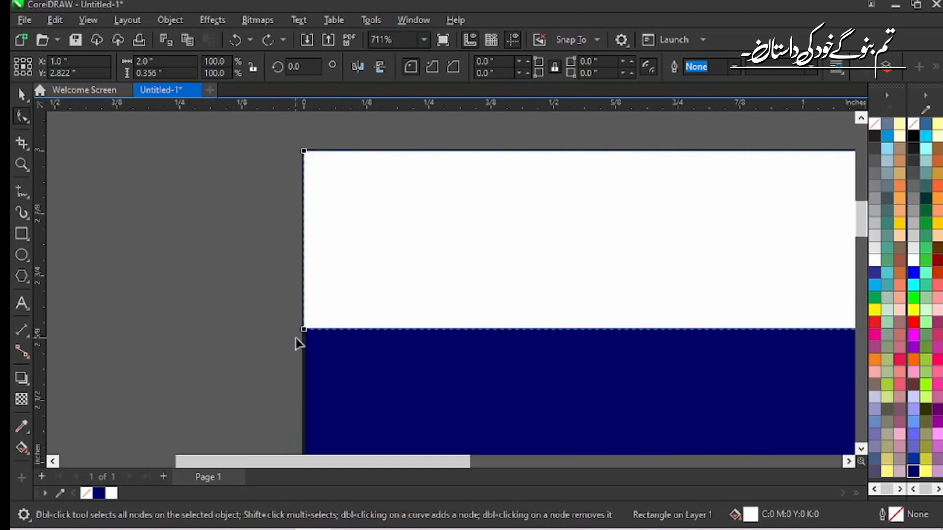
{"action": "left_click_drag", "start_coordinate": [307, 330], "coordinate": [25, 379]}
{"action": "key", "text": "space"}
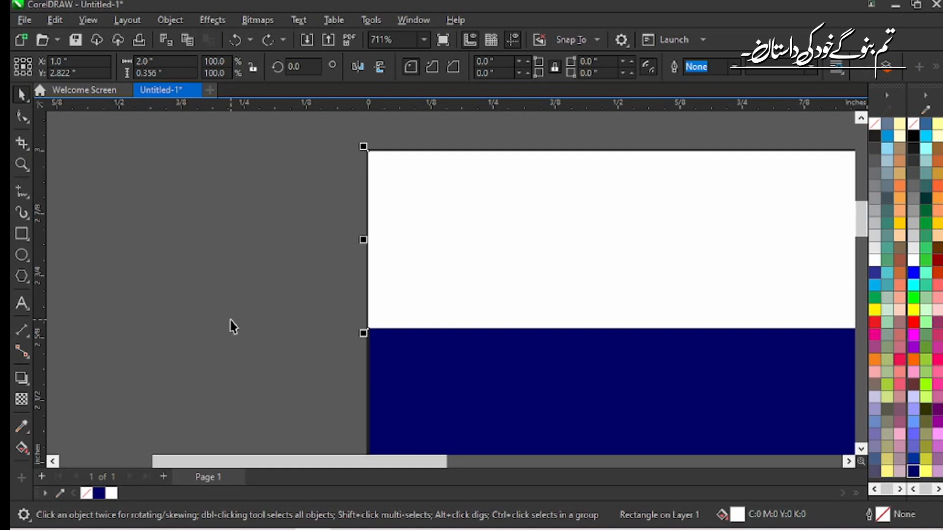
Convert the white band to curves and change its bottom edge from a line to a curve segment with the Shape tool
{"action": "key", "text": "ctrl+q"}
{"action": "scroll", "coordinate": [207, 303], "scroll_direction": "down", "scroll_amount": 1}
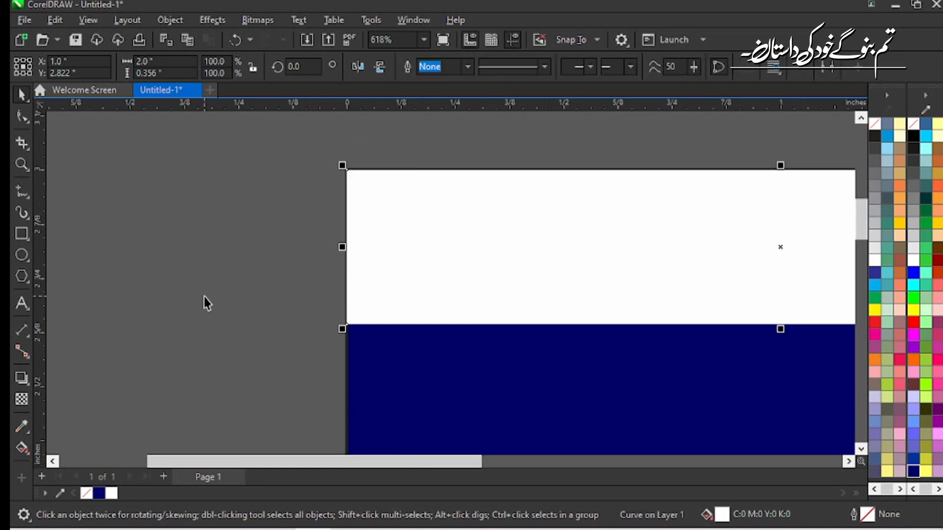
{"action": "scroll", "coordinate": [207, 303], "scroll_direction": "down", "scroll_amount": 1}
{"action": "key", "text": "F10"}
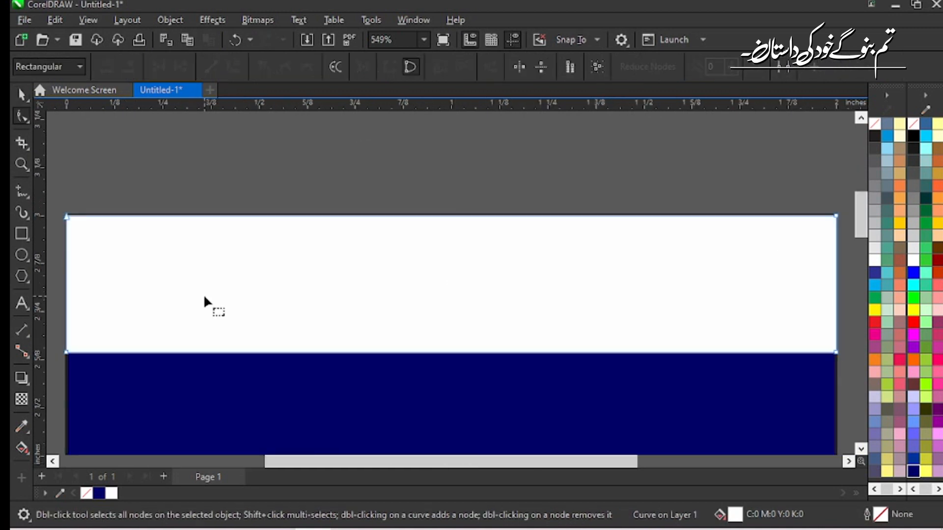
{"action": "scroll", "coordinate": [113, 182], "scroll_direction": "up", "scroll_amount": 2}
{"action": "scroll", "coordinate": [435, 202], "scroll_direction": "down", "scroll_amount": 2}
{"action": "scroll", "coordinate": [193, 260], "scroll_direction": "down", "scroll_amount": 2}
{"action": "left_click_drag", "start_coordinate": [131, 349], "coordinate": [198, 295]}
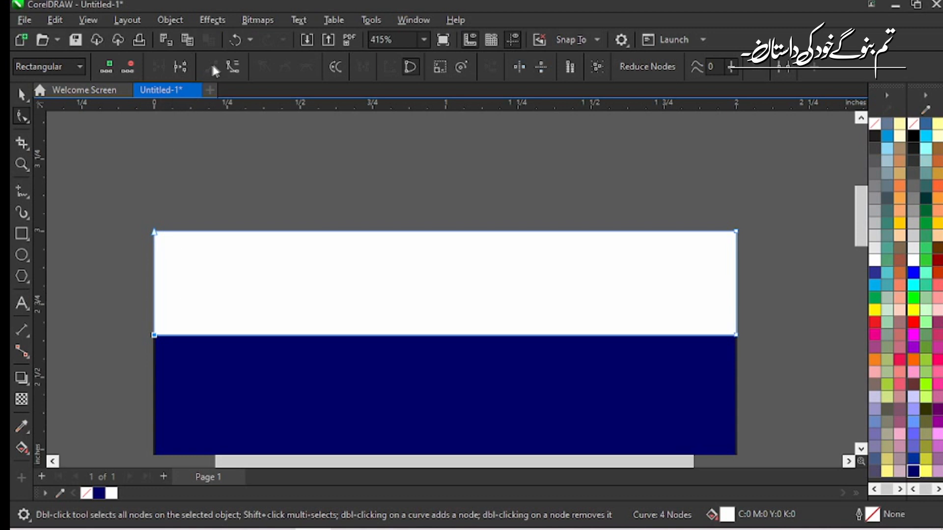
{"action": "left_click", "coordinate": [231, 67]}
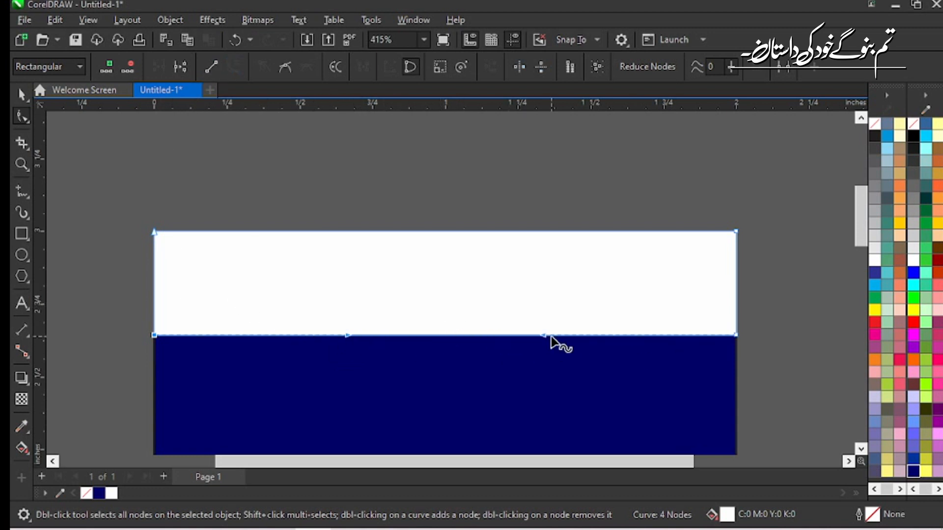
Shape the white band's bottom edge into a wave by raising its left end and bending both ends' curve handles
{"action": "left_click_drag", "start_coordinate": [154, 335], "coordinate": [157, 294]}
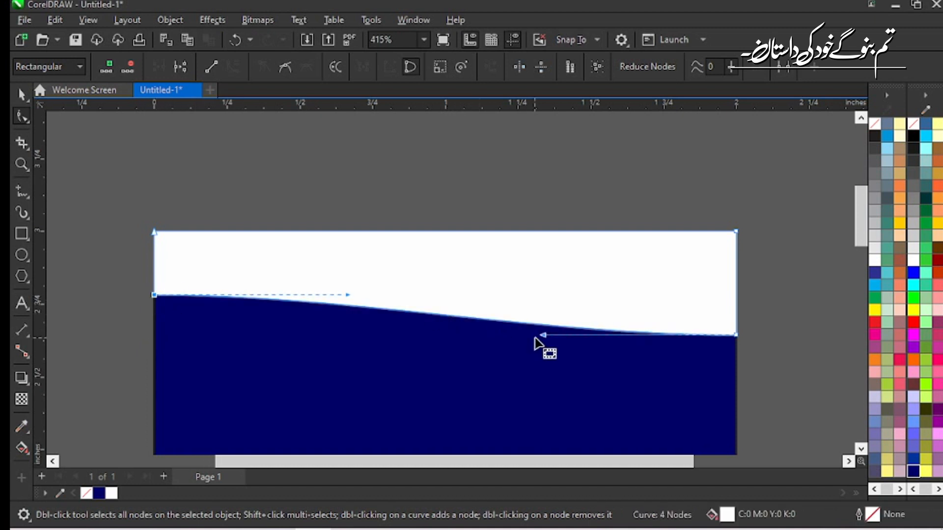
{"action": "left_click_drag", "start_coordinate": [545, 338], "coordinate": [638, 404]}
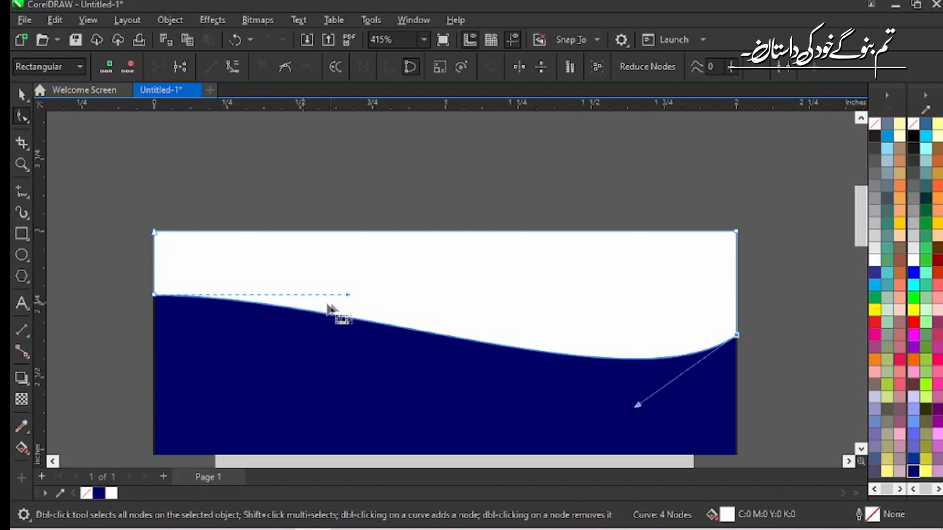
{"action": "left_click_drag", "start_coordinate": [343, 294], "coordinate": [487, 250]}
{"action": "left_click_drag", "start_coordinate": [637, 407], "coordinate": [682, 426]}
{"action": "key", "text": "space"}
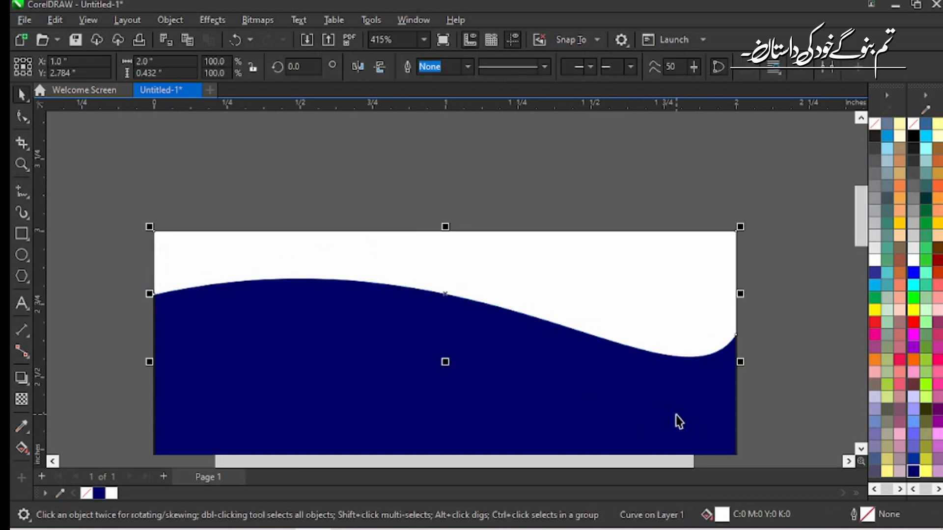
{"action": "key", "text": "shift+F2"}
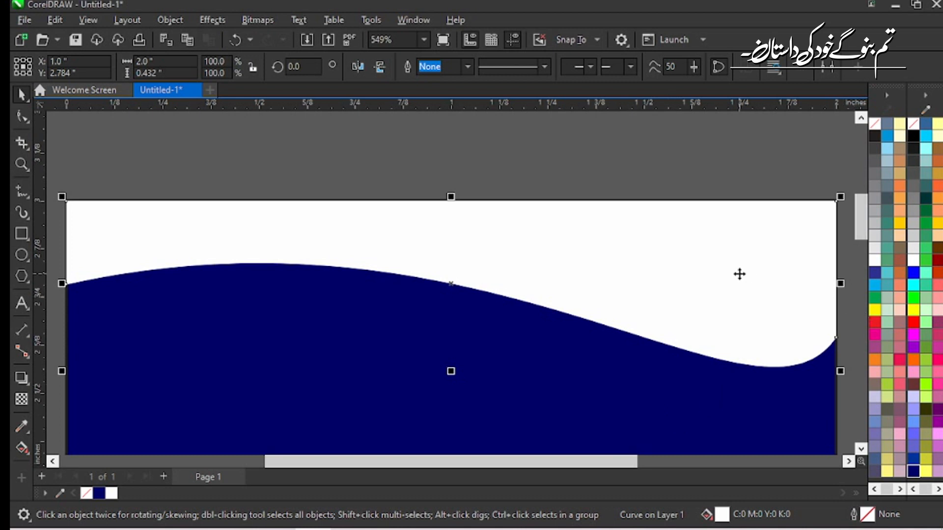
Duplicate the white wave shape, offset the front copy upward by 0.03 inch, and fill the rear shape with light blue
{"action": "key", "text": "Up"}
{"action": "key", "text": "Up"}
{"action": "key", "text": "Up"}
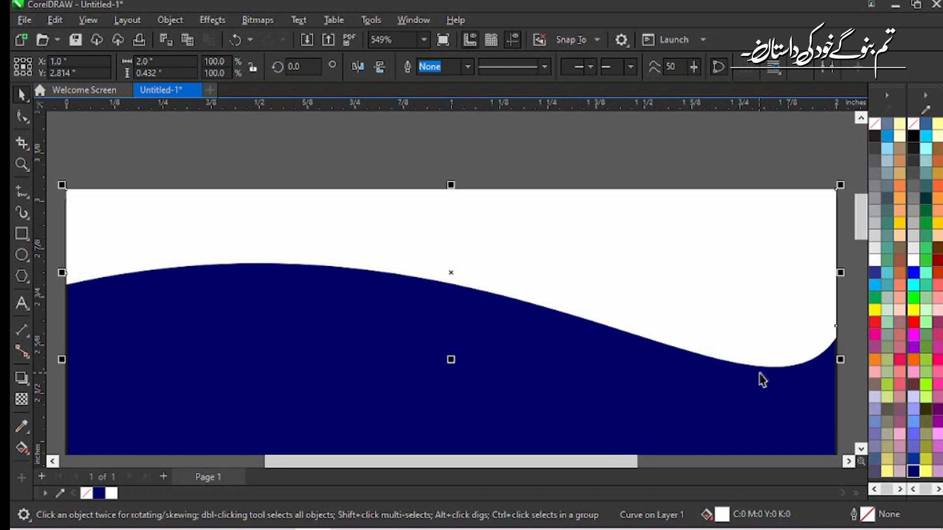
{"action": "key", "text": "Down"}
{"action": "key", "text": "Down"}
{"action": "key", "text": "Down"}
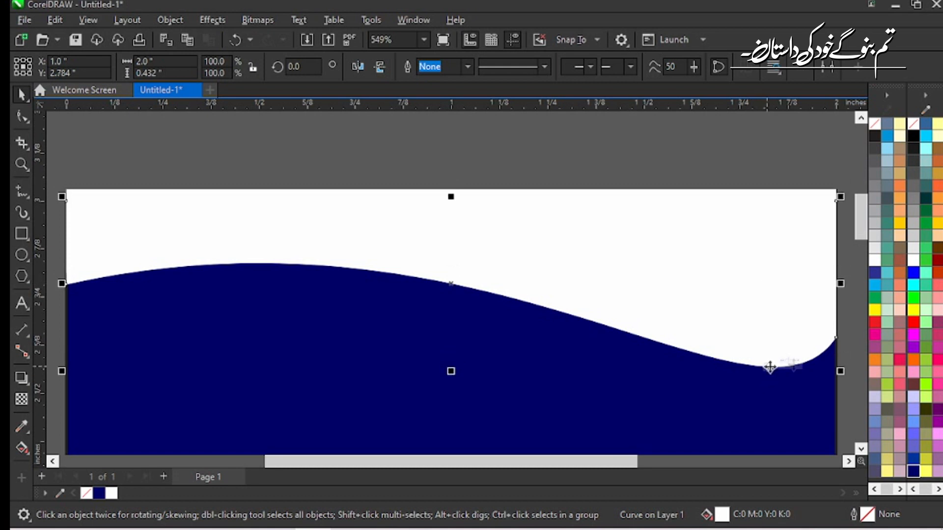
{"action": "left_click", "coordinate": [876, 283]}
{"action": "left_click", "coordinate": [514, 151]}
{"action": "left_click", "coordinate": [520, 240]}
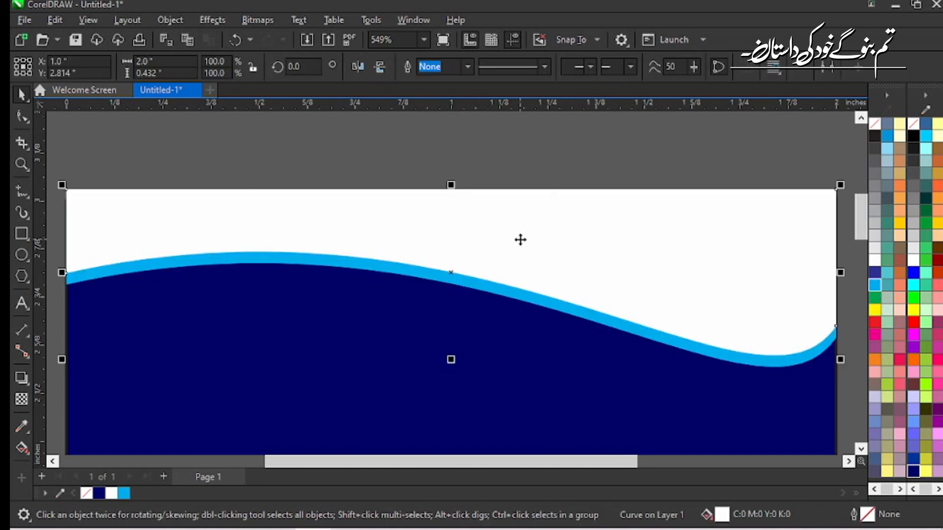
Nudge the front white wave down 0.01 inch to thin the blue stripe, and fill it with yellow
{"action": "key", "text": "Down"}
{"action": "left_click", "coordinate": [497, 168]}
{"action": "left_click", "coordinate": [507, 265]}
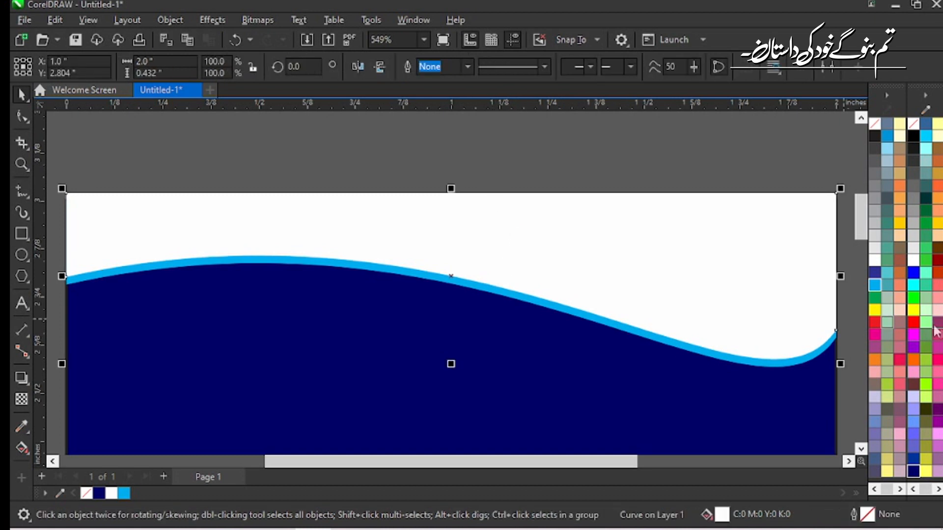
{"action": "left_click", "coordinate": [875, 309]}
{"action": "left_click", "coordinate": [480, 184]}
{"action": "scroll", "coordinate": [480, 184], "scroll_direction": "down", "scroll_amount": 2}
{"action": "scroll", "coordinate": [480, 187], "scroll_direction": "down", "scroll_amount": 1}
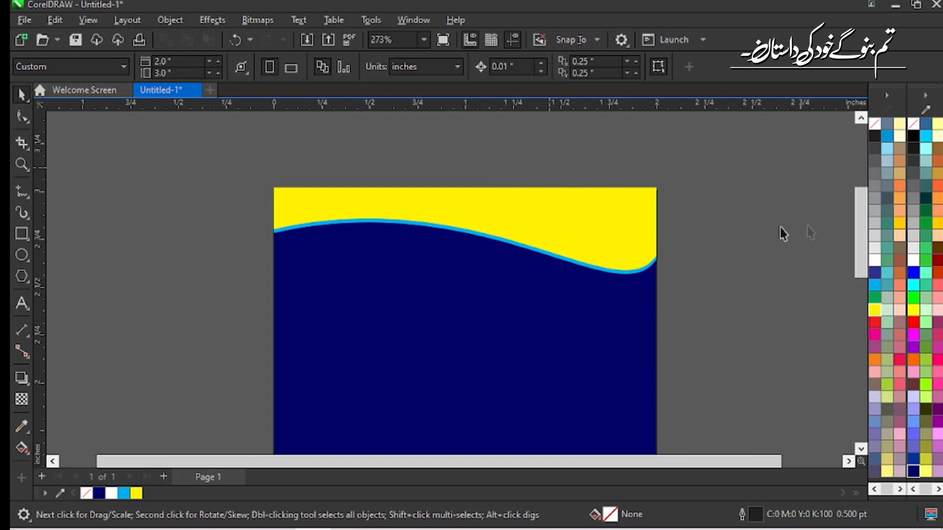
{"action": "left_click_drag", "start_coordinate": [747, 153], "coordinate": [98, 360]}
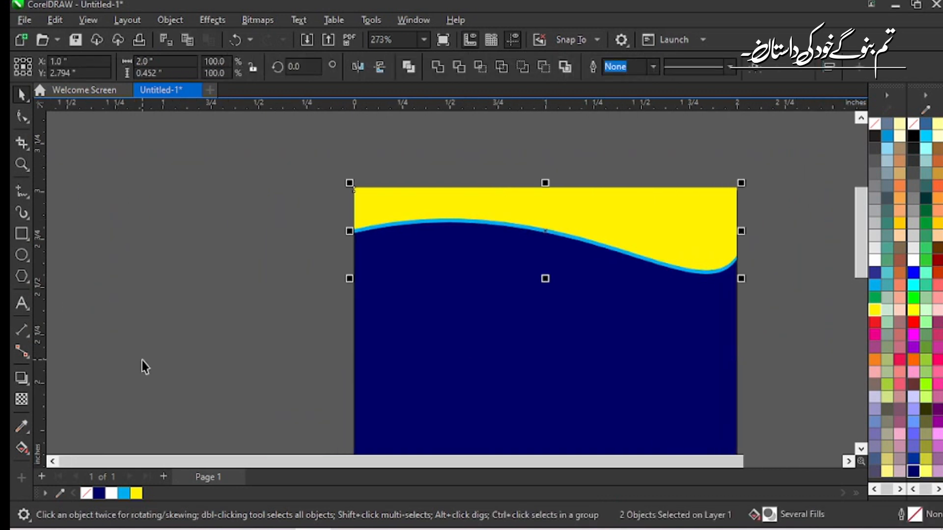
{"action": "key", "text": "shift+F2"}
{"action": "left_click", "coordinate": [324, 351]}
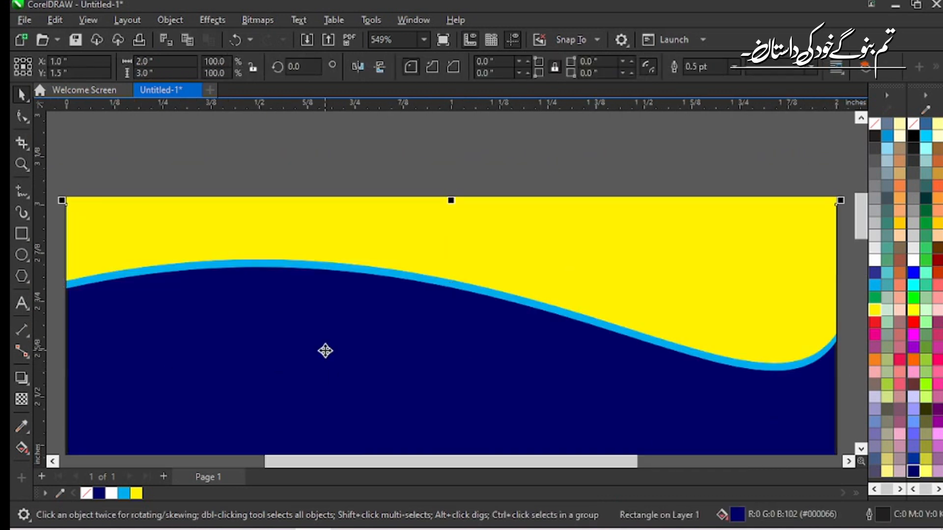
{"action": "key", "text": "shift+F4"}
{"action": "key", "text": "Escape"}
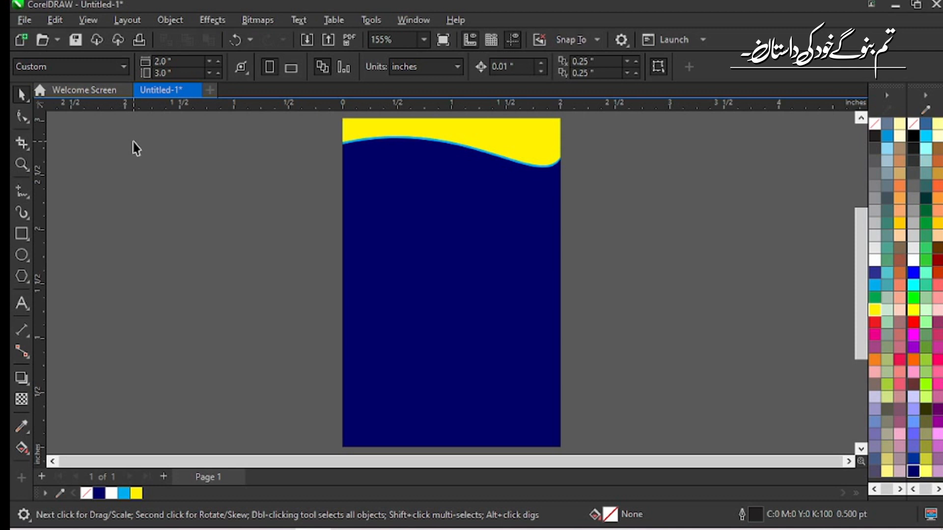
Group the yellow and light blue waves and place the group inside the navy rectangle as a PowerClip
{"action": "left_click_drag", "start_coordinate": [203, 251], "coordinate": [618, 162]}
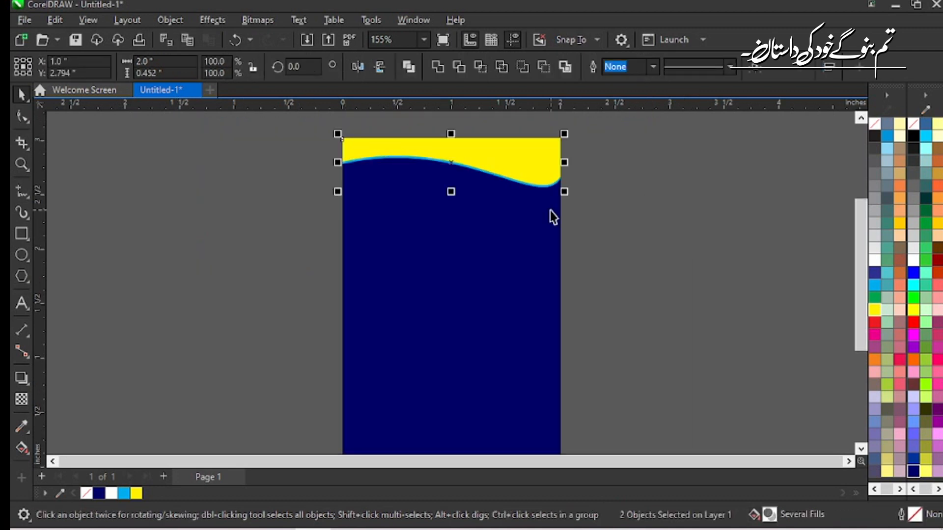
{"action": "key", "text": "ctrl+g"}
{"action": "key", "text": "ctrl+1"}
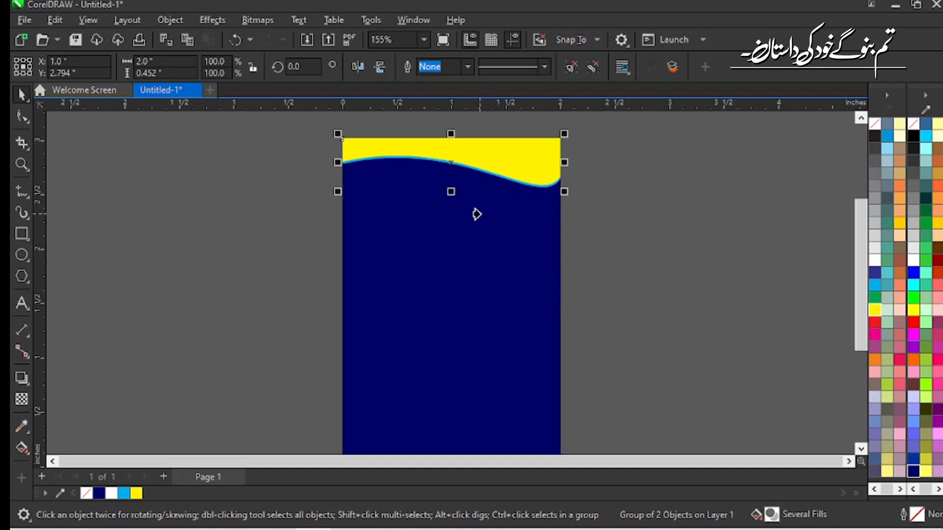
{"action": "left_click", "coordinate": [478, 213]}
{"action": "left_click", "coordinate": [641, 210]}
Copy the clipped wave group down near the navy rectangle's bottom edge and mirror the copy vertically
{"action": "left_click", "coordinate": [484, 162]}
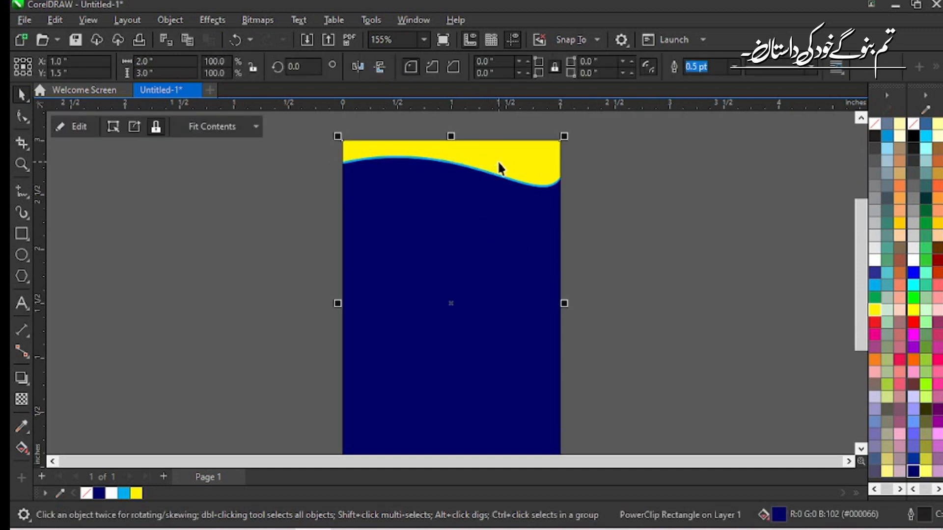
{"action": "left_click", "coordinate": [498, 164], "text": "ctrl"}
{"action": "left_click_drag", "start_coordinate": [511, 172], "coordinate": [509, 424]}
{"action": "scroll", "coordinate": [501, 390], "scroll_direction": "down", "scroll_amount": 2}
{"action": "scroll", "coordinate": [508, 393], "scroll_direction": "up", "scroll_amount": 5}
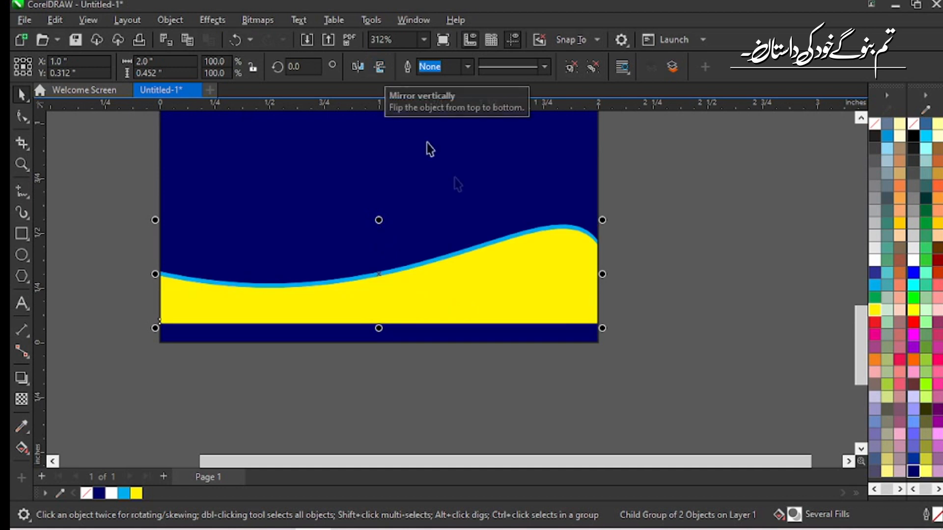
Nudge the copied wave group down 0.09 inch to meet the rectangle's bottom edge and mirror it horizontally
{"action": "key", "text": "Down"}
{"action": "key", "text": "Down"}
{"action": "key", "text": "Down"}
{"action": "key", "text": "Down"}
{"action": "key", "text": "Down"}
{"action": "key", "text": "Down"}
{"action": "key", "text": "Down"}
{"action": "key", "text": "Down"}
{"action": "key", "text": "Down"}
{"action": "key", "text": "Down"}
{"action": "key", "text": "Down"}
{"action": "key", "text": "Down"}
{"action": "key", "text": "Down"}
{"action": "key", "text": "Down"}
{"action": "key", "text": "Down"}
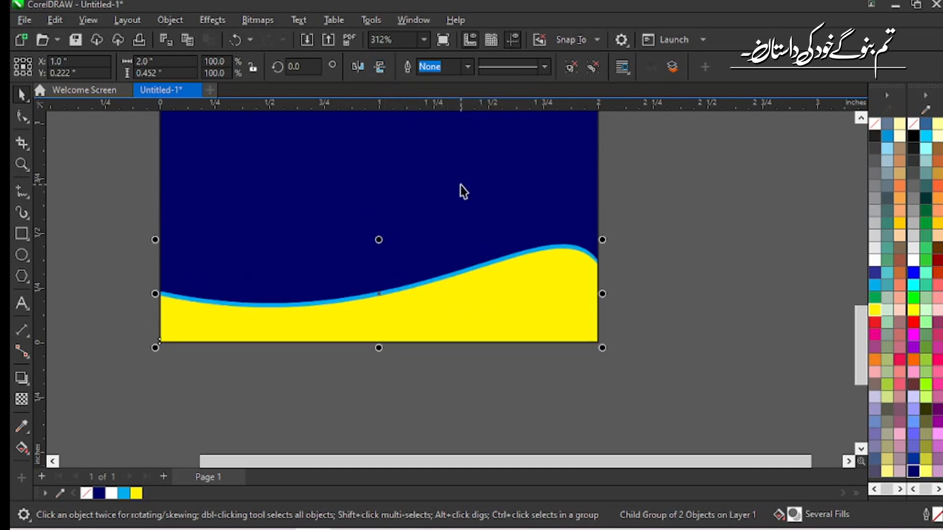
{"action": "left_click", "coordinate": [358, 66]}
{"action": "left_click", "coordinate": [583, 261]}
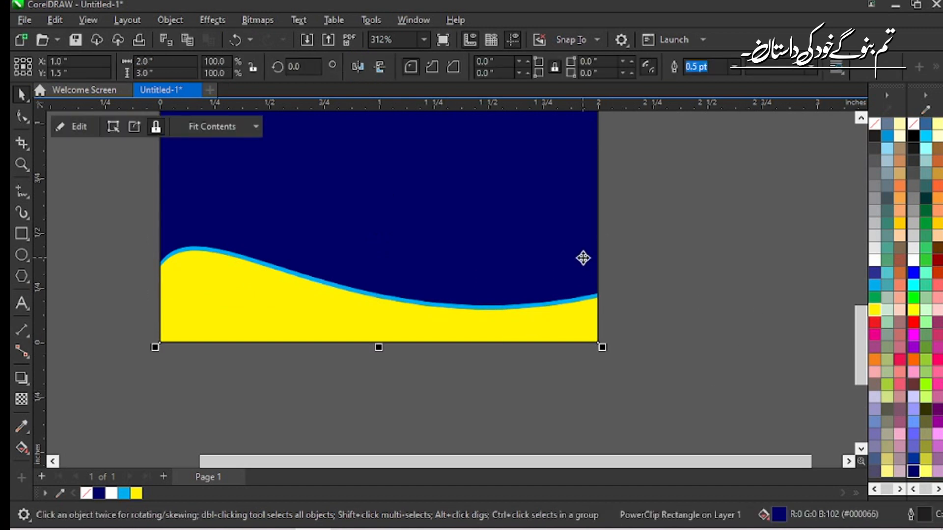
{"action": "key", "text": "shift+F4"}
{"action": "left_click", "coordinate": [647, 269]}
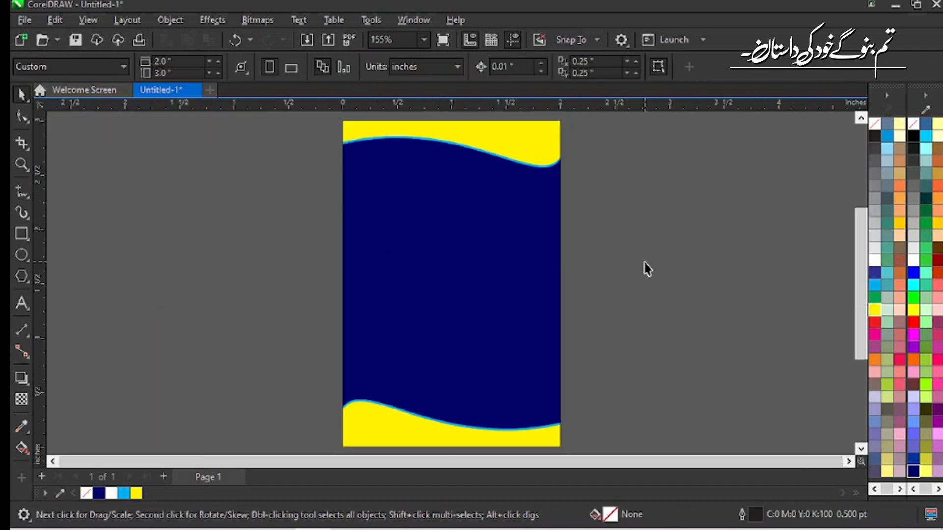
Try moving the navy rectangle together with its clipped waves, and undo the move
{"action": "left_click", "coordinate": [498, 287]}
{"action": "left_click_drag", "start_coordinate": [446, 249], "coordinate": [456, 231]}
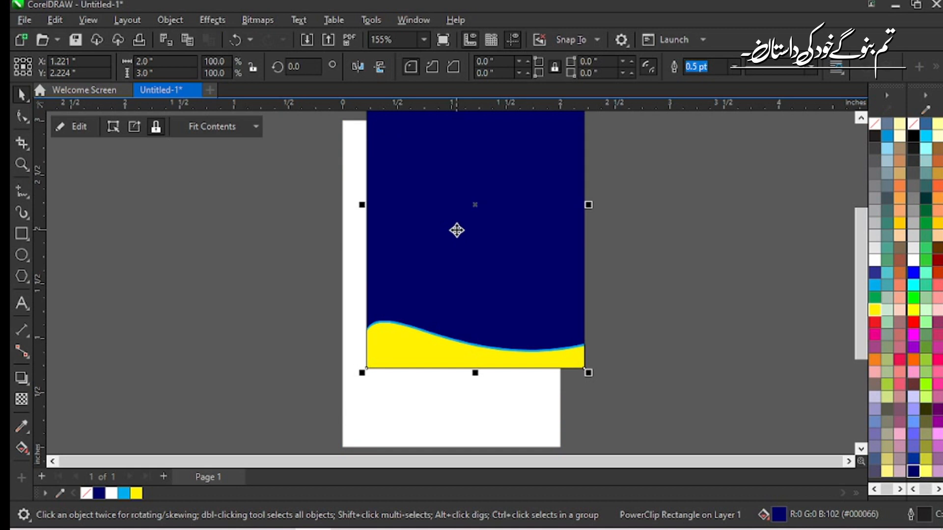
{"action": "key", "text": "ctrl+z"}
{"action": "left_click", "coordinate": [679, 242]}
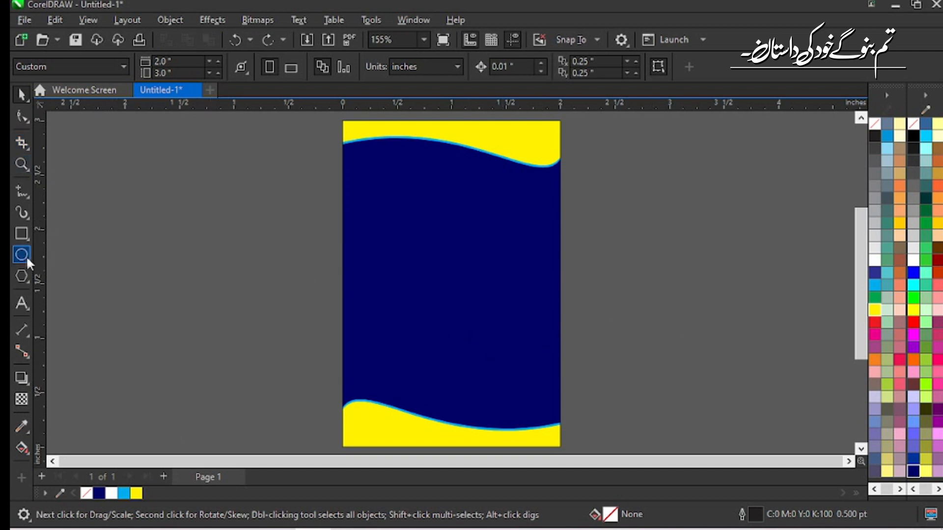
Draw a rectangle about 1.516 x 1.207 inches on the empty area beside the page and fill it with blue
{"action": "left_click", "coordinate": [22, 234]}
{"action": "left_click_drag", "start_coordinate": [116, 188], "coordinate": [283, 320]}
{"action": "key", "text": "space"}
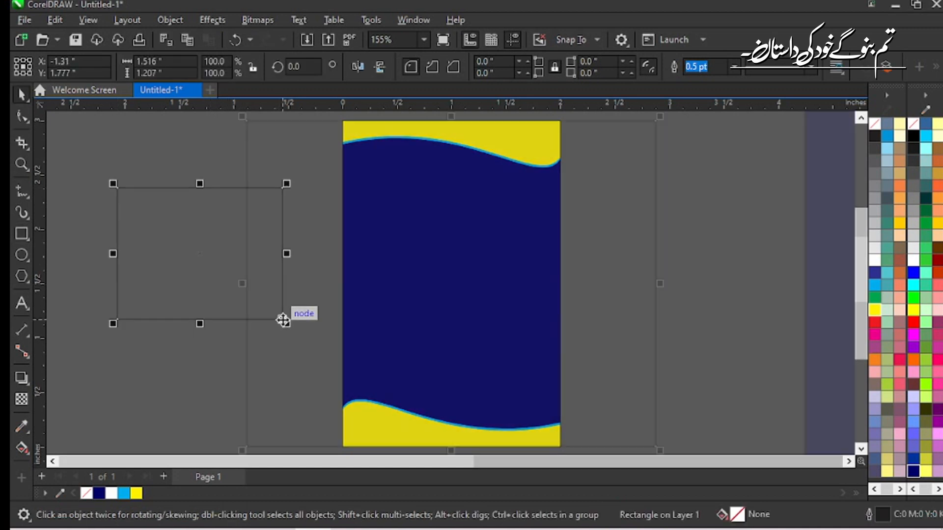
{"action": "key", "text": "shift+F2"}
{"action": "left_click", "coordinate": [874, 273]}
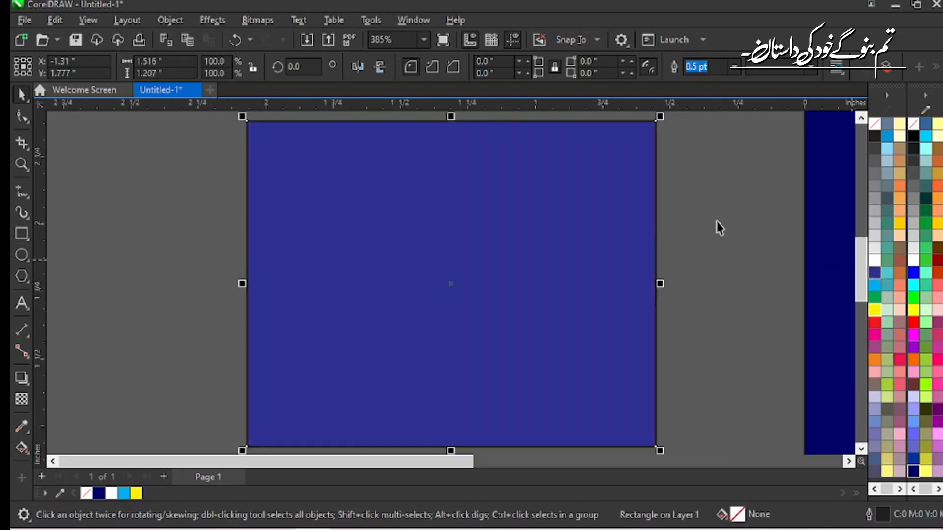
Draw a circle about 0.832 inch in diameter on the blue rectangle and center it horizontally and vertically within the rectangle
{"action": "left_click", "coordinate": [22, 256]}
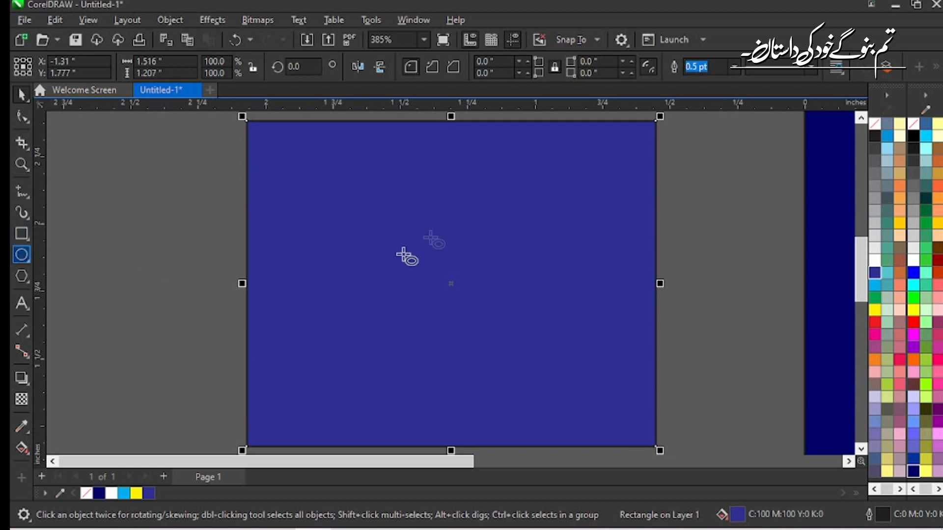
{"action": "left_click_drag", "start_coordinate": [375, 196], "coordinate": [602, 338]}
{"action": "left_click", "coordinate": [557, 172], "text": "shift"}
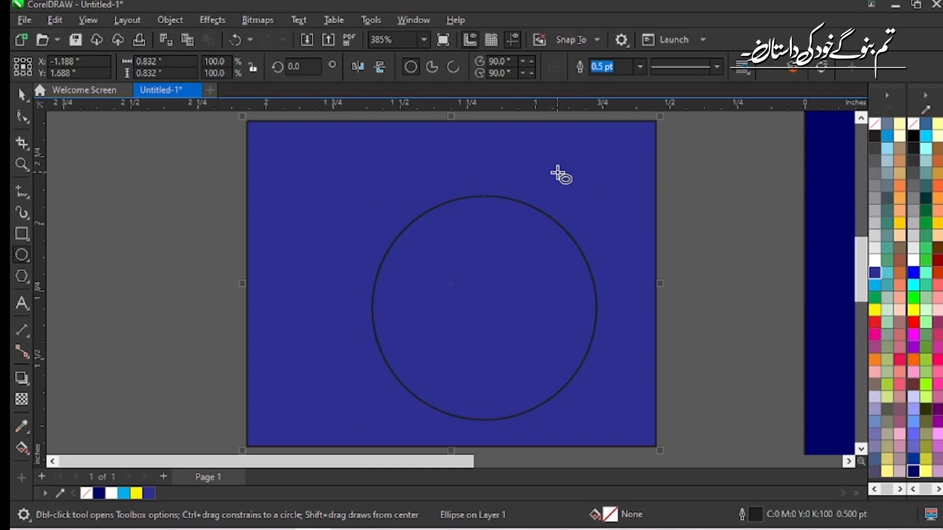
{"action": "key", "text": "c"}
{"action": "key", "text": "e"}
{"action": "key", "text": "space"}
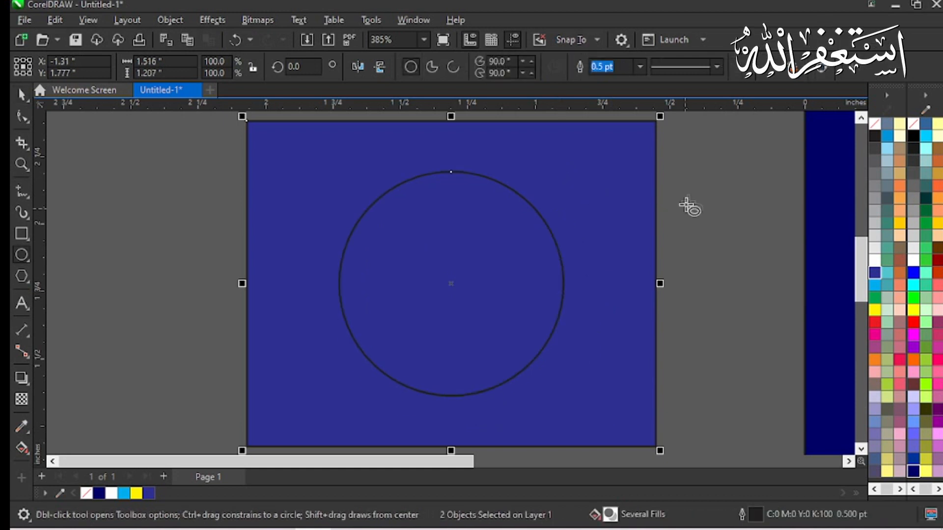
{"action": "left_click", "coordinate": [664, 230]}
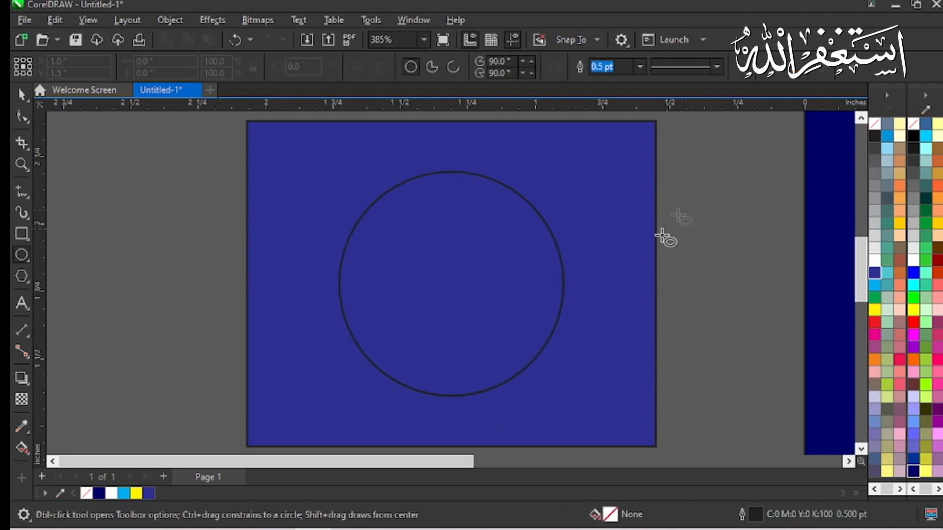
Crop the drawing to an area of about 1.284 x 1.04 inches around the circle
{"action": "left_click", "coordinate": [23, 144]}
{"action": "left_click_drag", "start_coordinate": [271, 144], "coordinate": [617, 426]}
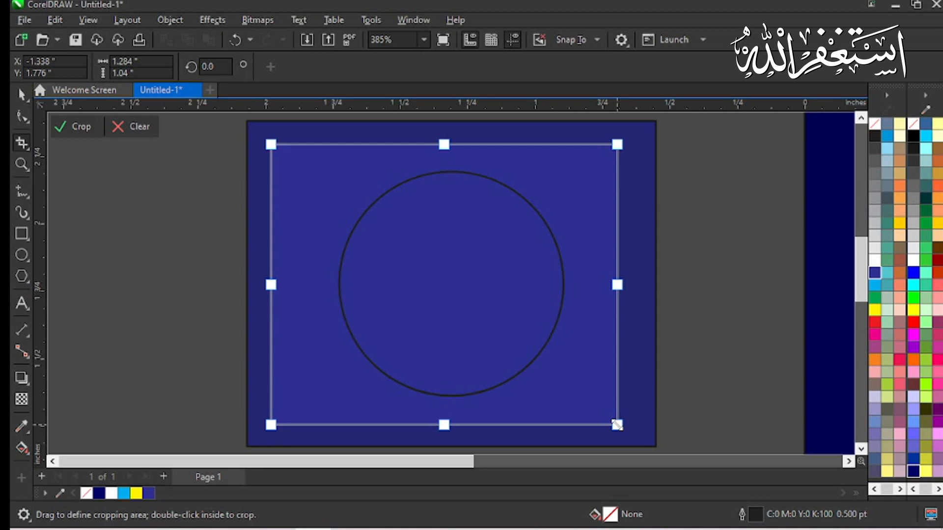
{"action": "left_click_drag", "start_coordinate": [455, 272], "coordinate": [460, 273]}
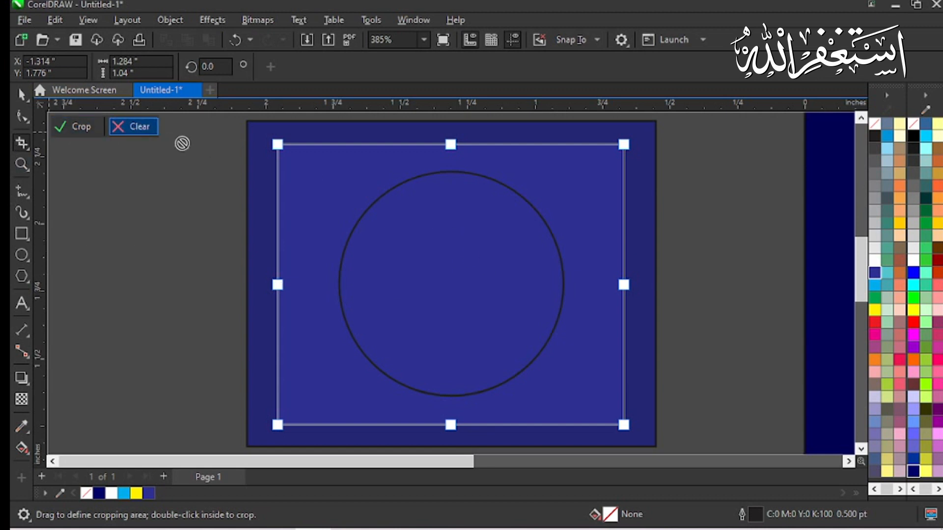
{"action": "left_click", "coordinate": [68, 126]}
{"action": "scroll", "coordinate": [496, 280], "scroll_direction": "down", "scroll_amount": 5}
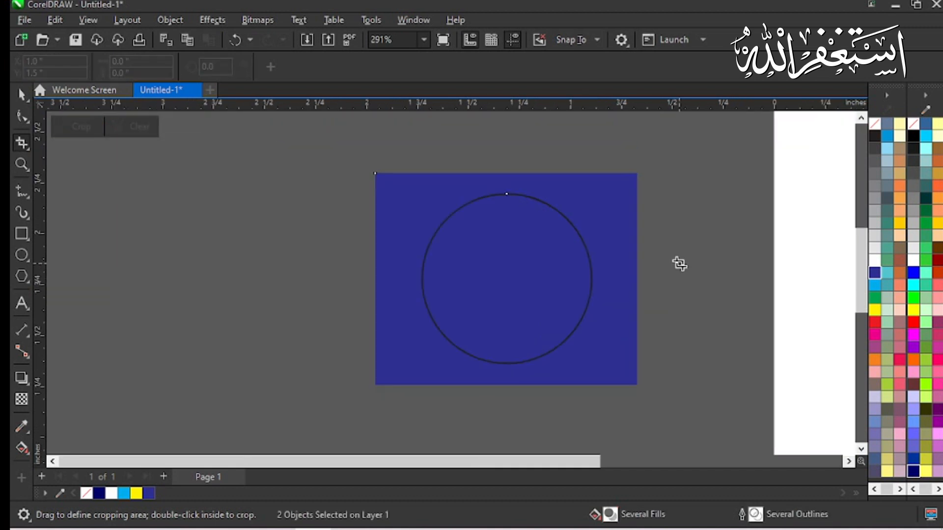
{"action": "scroll", "coordinate": [377, 265], "scroll_direction": "down", "scroll_amount": 1}
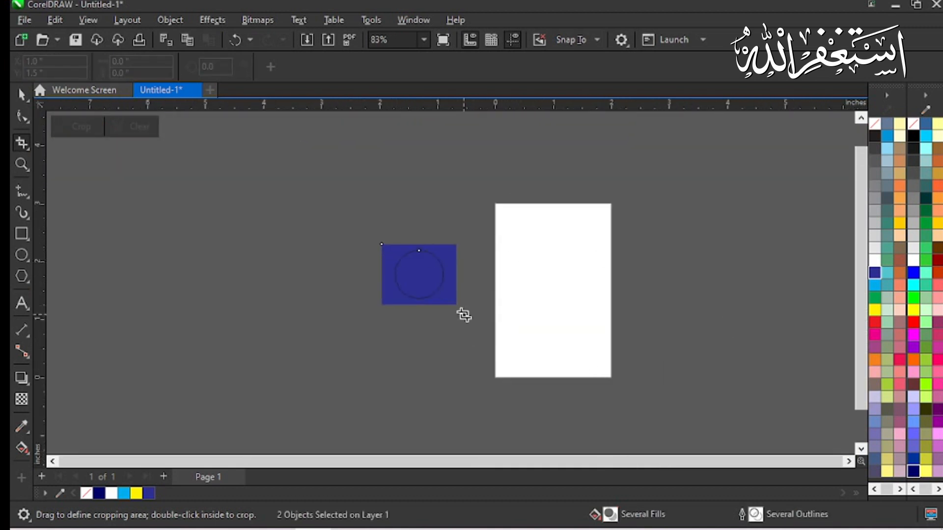
Undo the crop of the drawing
{"action": "key", "text": "ctrl+z"}
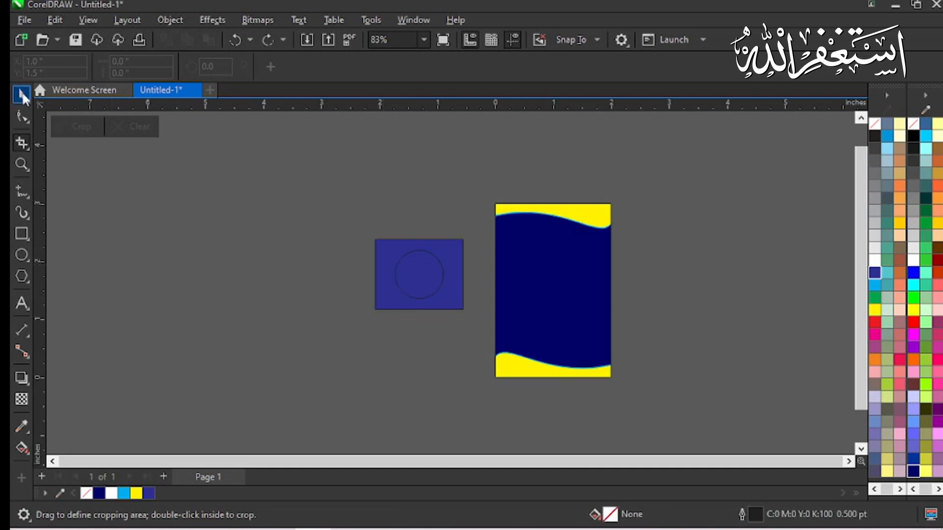
{"action": "key", "text": "space"}
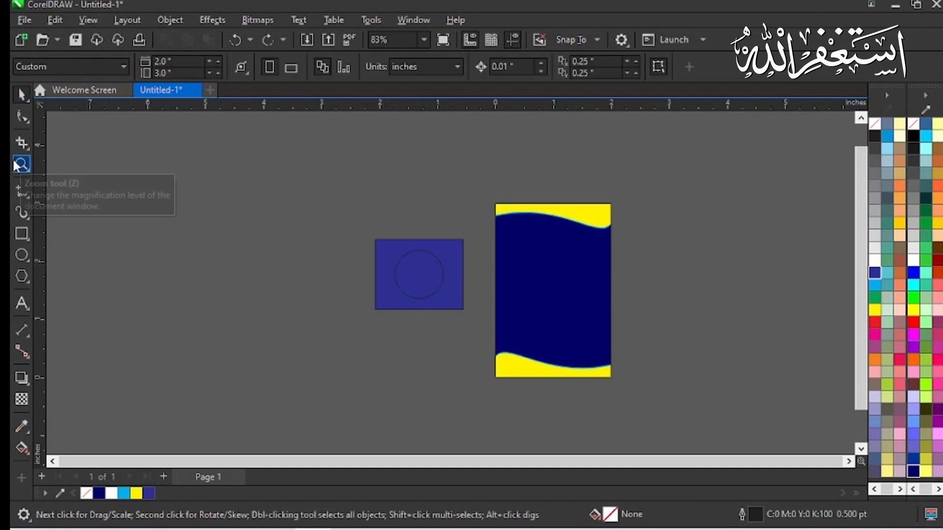
View the drawing from far out, and magnify the area holding the card and the sample rectangle with the Zoom tool
{"action": "scroll", "coordinate": [602, 339], "scroll_direction": "down", "scroll_amount": 5}
{"action": "scroll", "coordinate": [560, 295], "scroll_direction": "down", "scroll_amount": 1}
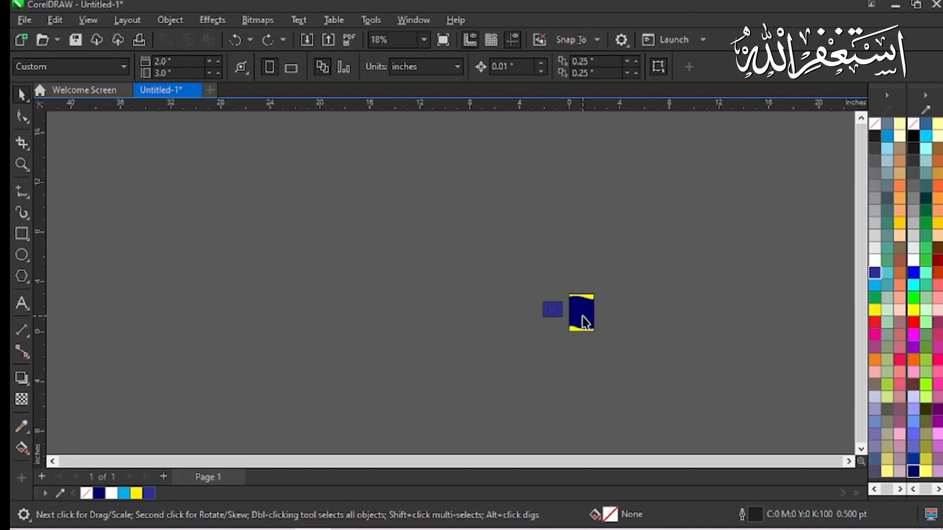
{"action": "left_click_drag", "start_coordinate": [457, 253], "coordinate": [692, 380]}
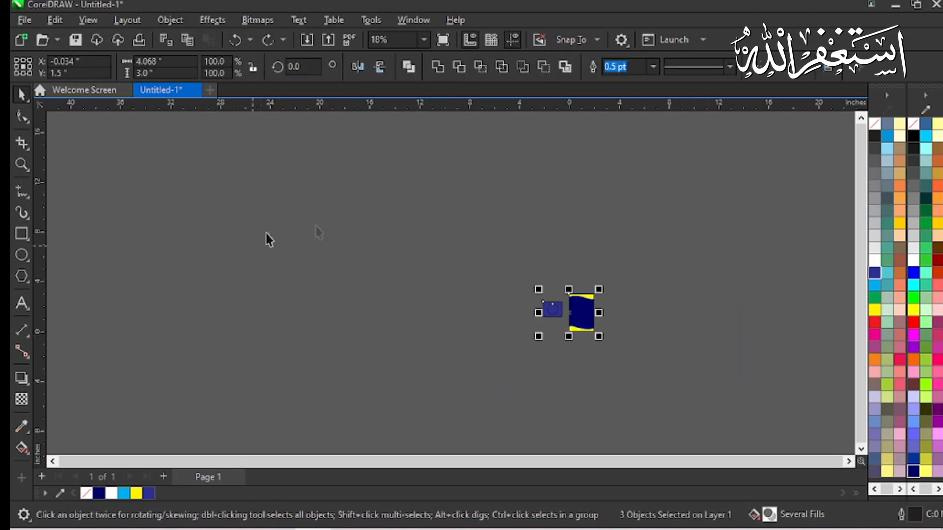
{"action": "left_click", "coordinate": [455, 338]}
{"action": "left_click", "coordinate": [21, 164]}
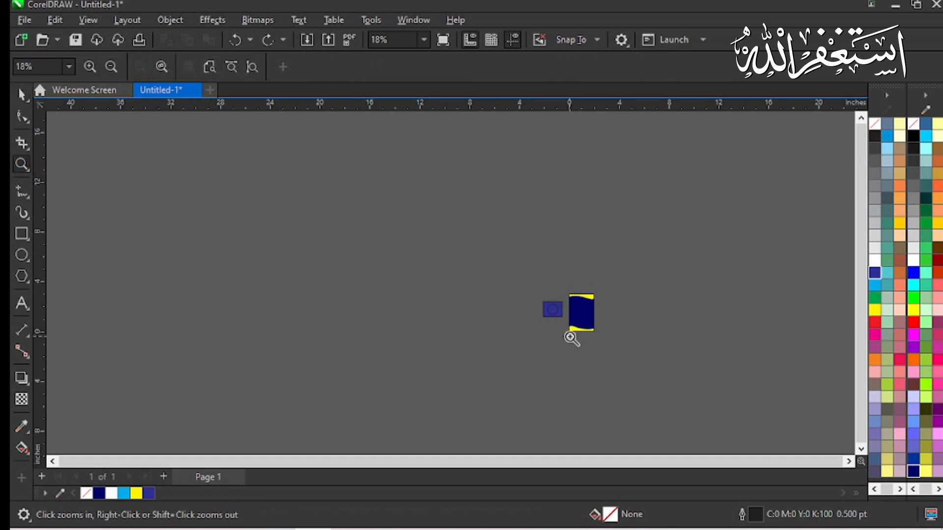
{"action": "left_click_drag", "start_coordinate": [524, 288], "coordinate": [616, 341]}
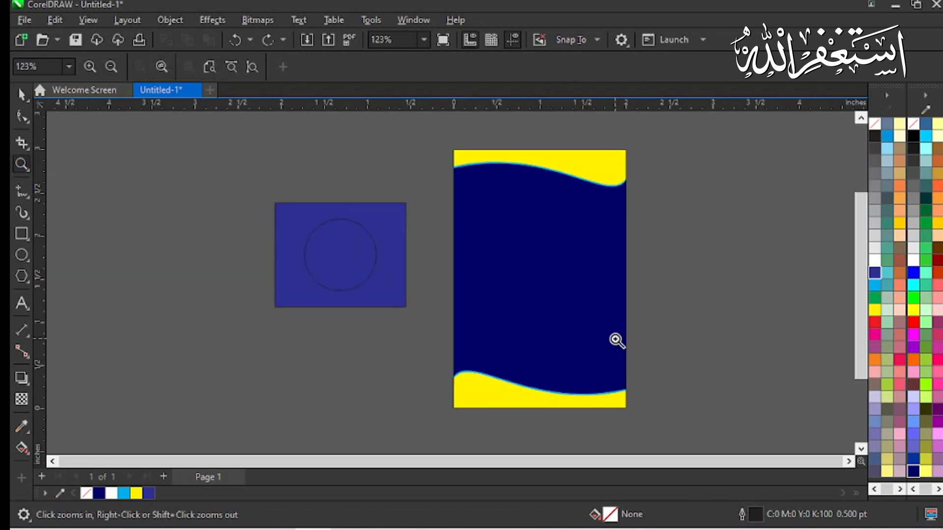
Examine the light blue edge of the card's upper wave up close, and return to a view of all objects
{"action": "left_click_drag", "start_coordinate": [424, 138], "coordinate": [672, 211]}
{"action": "left_click_drag", "start_coordinate": [112, 198], "coordinate": [643, 310]}
{"action": "left_click_drag", "start_coordinate": [255, 261], "coordinate": [443, 325]}
{"action": "left_click_drag", "start_coordinate": [249, 189], "coordinate": [560, 295]}
{"action": "key", "text": "space"}
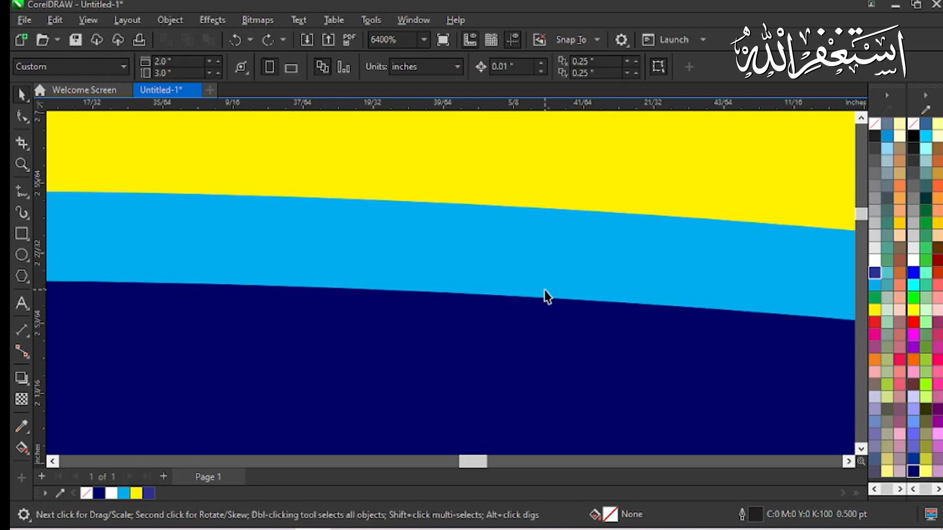
{"action": "scroll", "coordinate": [545, 294], "scroll_direction": "down", "scroll_amount": 20}
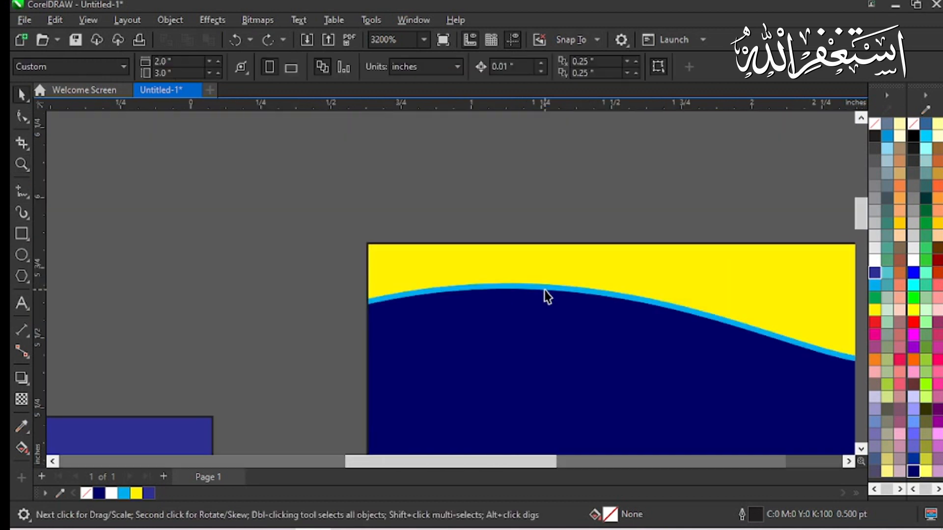
{"action": "key", "text": "F4"}
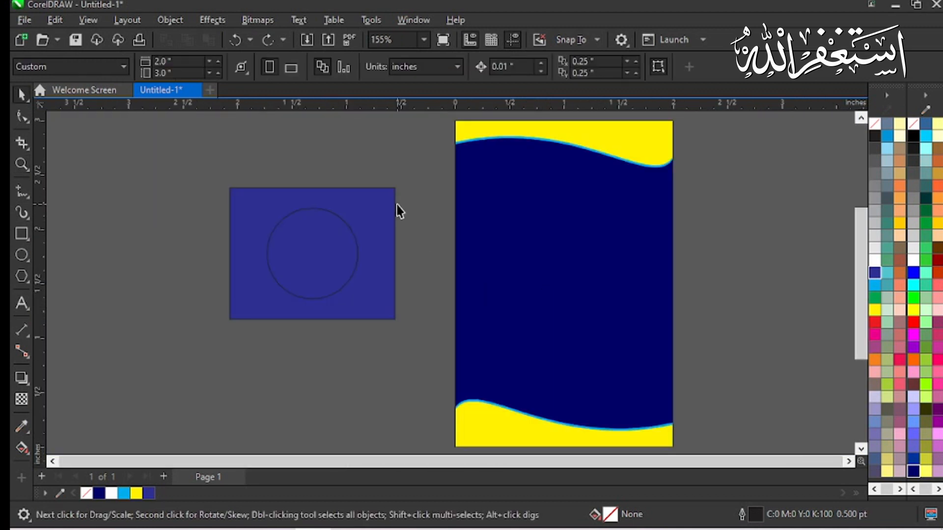
{"action": "scroll", "coordinate": [545, 274], "scroll_direction": "down", "scroll_amount": 1}
{"action": "scroll", "coordinate": [713, 234], "scroll_direction": "up", "scroll_amount": 1}
Draw a vertical freehand line about 1.858 inches long beside the sample rectangle and move it onto the card's navy area
{"action": "left_click", "coordinate": [21, 194]}
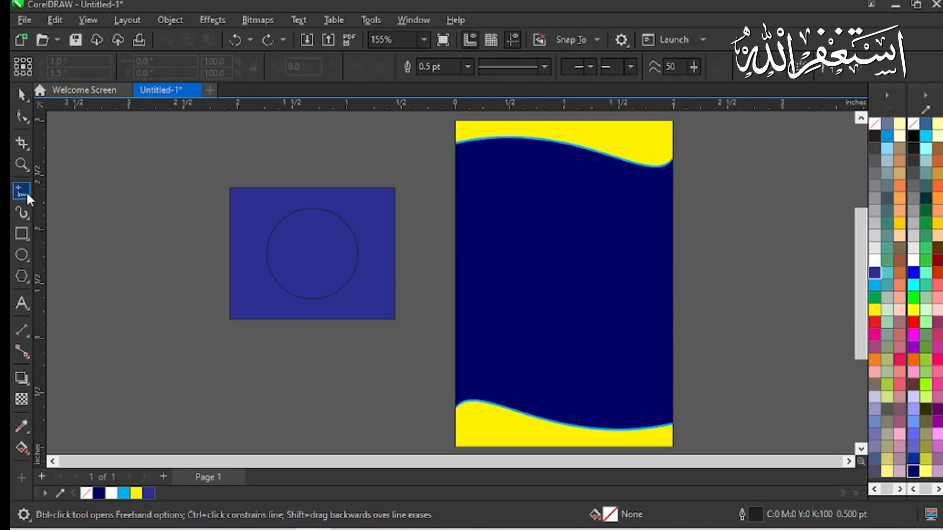
{"action": "left_click", "coordinate": [28, 195]}
{"action": "left_click", "coordinate": [24, 216]}
{"action": "left_click", "coordinate": [27, 196]}
{"action": "mouse_move", "coordinate": [132, 164]}
{"action": "left_mouse_down"}
{"action": "mouse_move", "coordinate": [148, 244]}
{"action": "mouse_move", "coordinate": [140, 313]}
{"action": "left_mouse_up"}
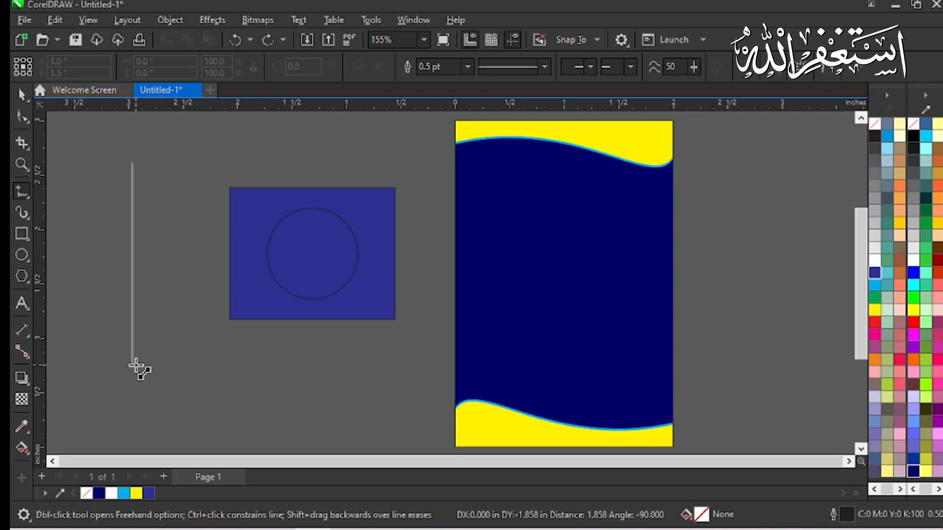
{"action": "left_click_drag", "start_coordinate": [136, 366], "coordinate": [133, 366]}
{"action": "key", "text": "space"}
{"action": "left_click_drag", "start_coordinate": [131, 265], "coordinate": [531, 277]}
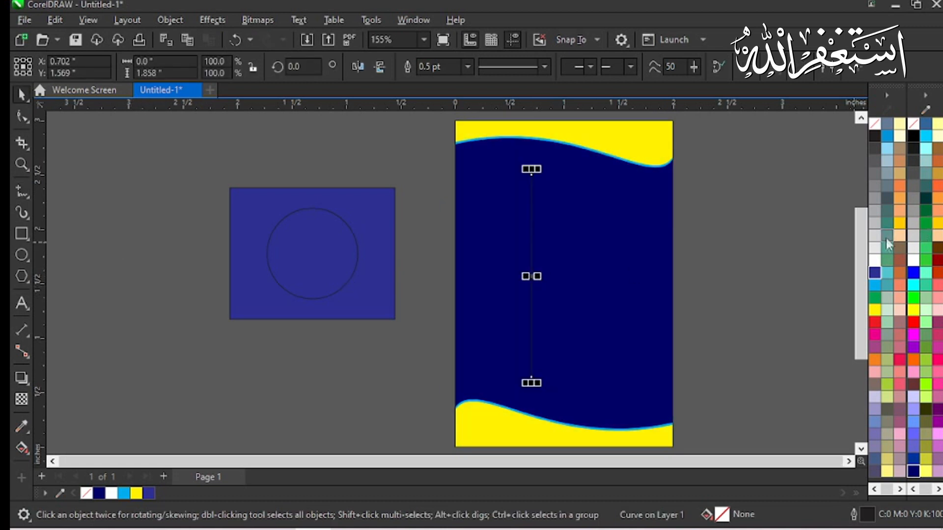
Color the vertical line's outline white and set its width to 3 pt
{"action": "right_click", "coordinate": [874, 261]}
{"action": "scroll", "coordinate": [573, 246], "scroll_direction": "up", "scroll_amount": 2}
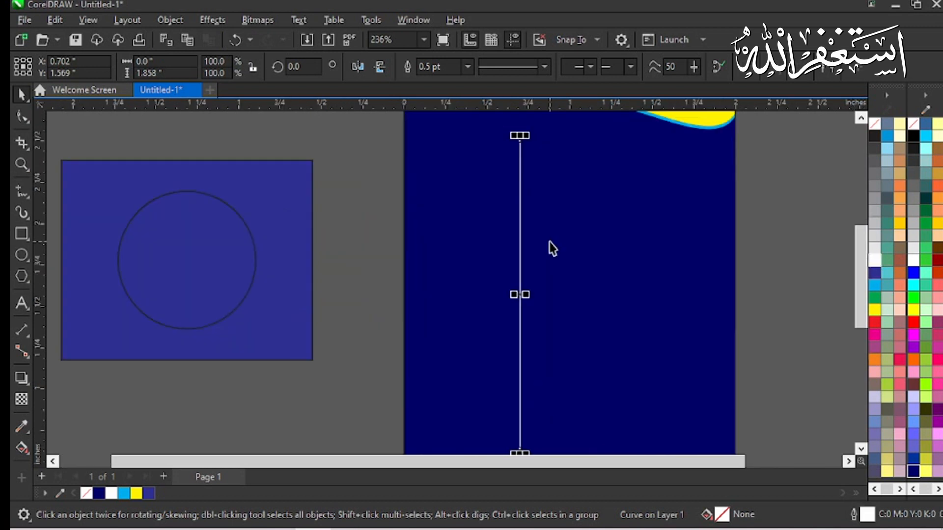
{"action": "key", "text": "F12"}
{"action": "type", "text": "3"}
{"action": "key", "text": "Return"}
{"action": "scroll", "coordinate": [521, 268], "scroll_direction": "down", "scroll_amount": 3}
{"action": "left_click", "coordinate": [654, 295]}
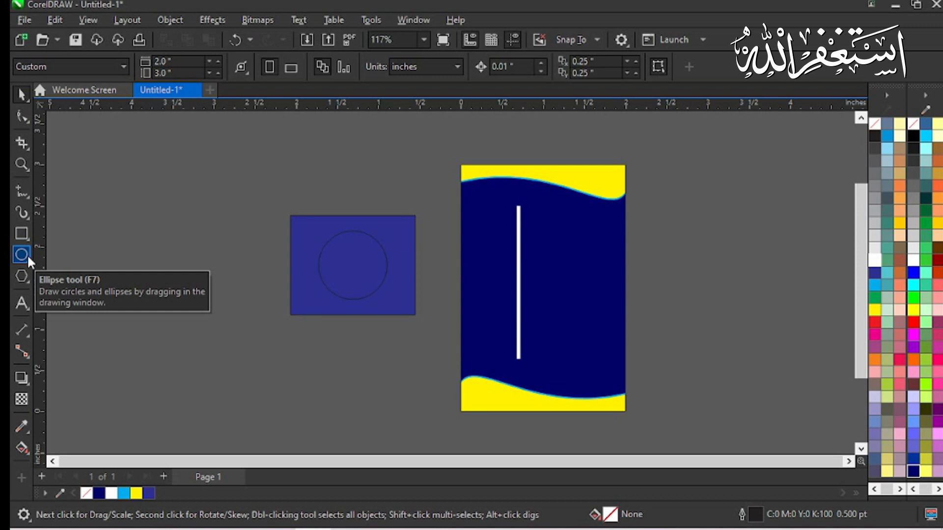
Draw a spiky explosion banner shape from the Common Shapes, about 3.377 x 1.989 inches, on the empty area beside the sample rectangle
{"action": "left_click", "coordinate": [30, 282]}
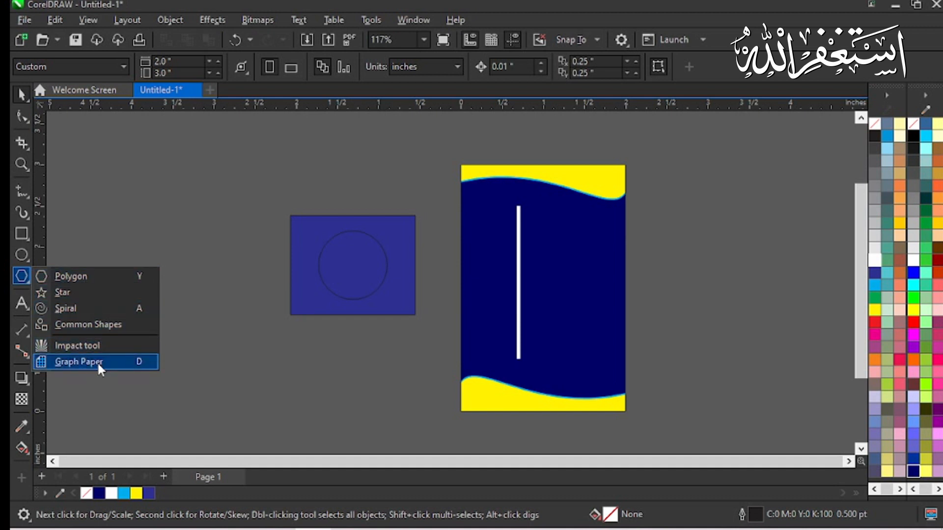
{"action": "left_click", "coordinate": [90, 325]}
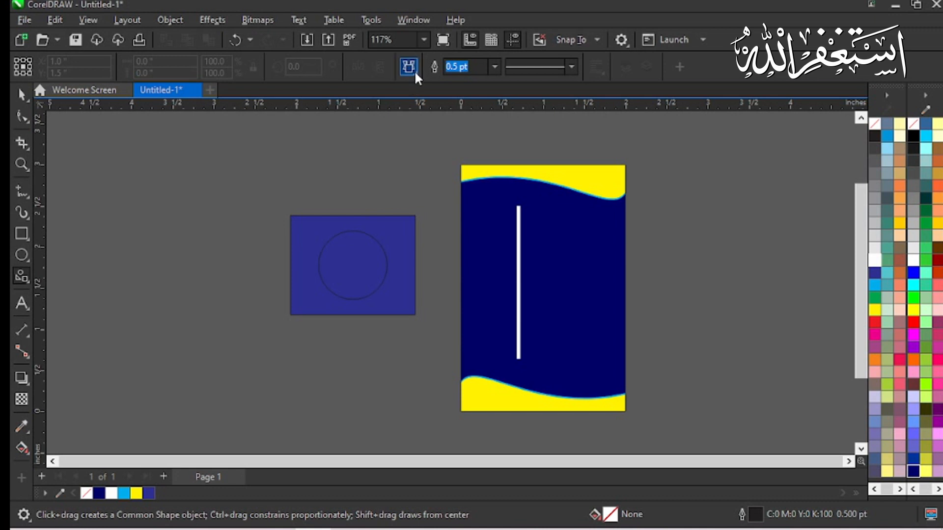
{"action": "left_click", "coordinate": [415, 70]}
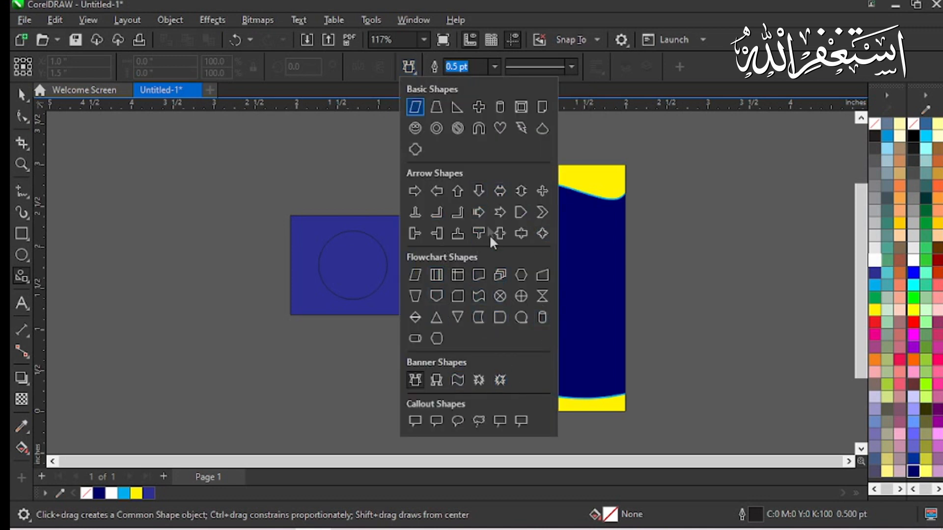
{"action": "left_click", "coordinate": [500, 380]}
{"action": "scroll", "coordinate": [417, 314], "scroll_direction": "down", "scroll_amount": 3}
{"action": "scroll", "coordinate": [282, 275], "scroll_direction": "up", "scroll_amount": 2}
{"action": "left_click_drag", "start_coordinate": [178, 223], "coordinate": [420, 366]}
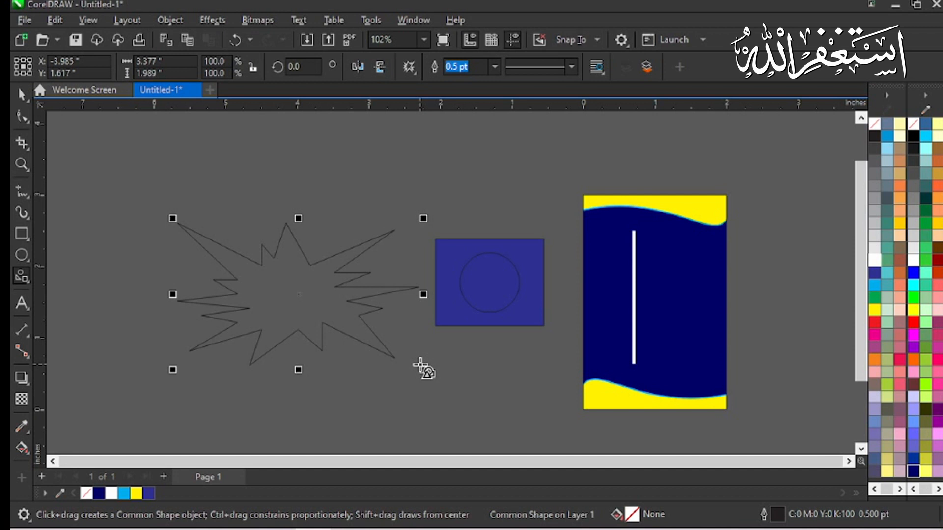
{"action": "key", "text": "space"}
{"action": "scroll", "coordinate": [421, 368], "scroll_direction": "up", "scroll_amount": 1}
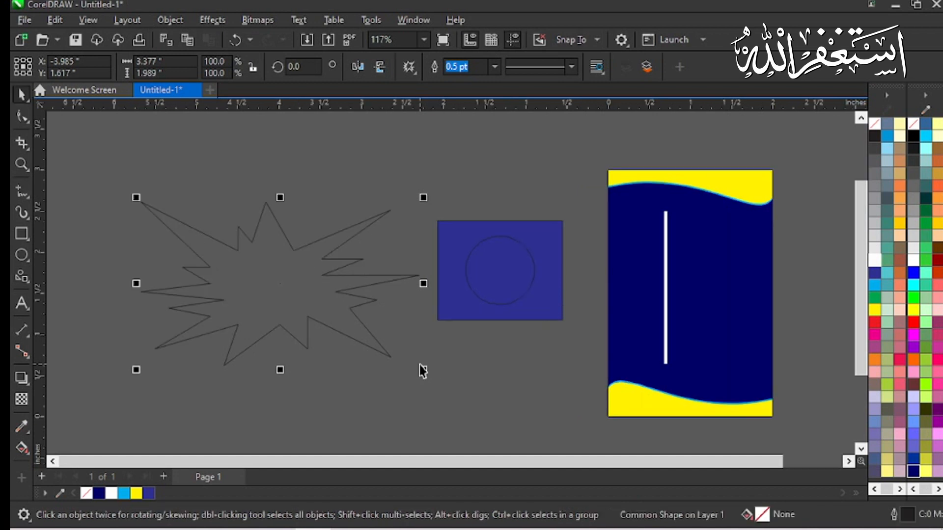
Remove the explosion shape's outline and fill it with dark red (#990000)
{"action": "left_click", "coordinate": [913, 324]}
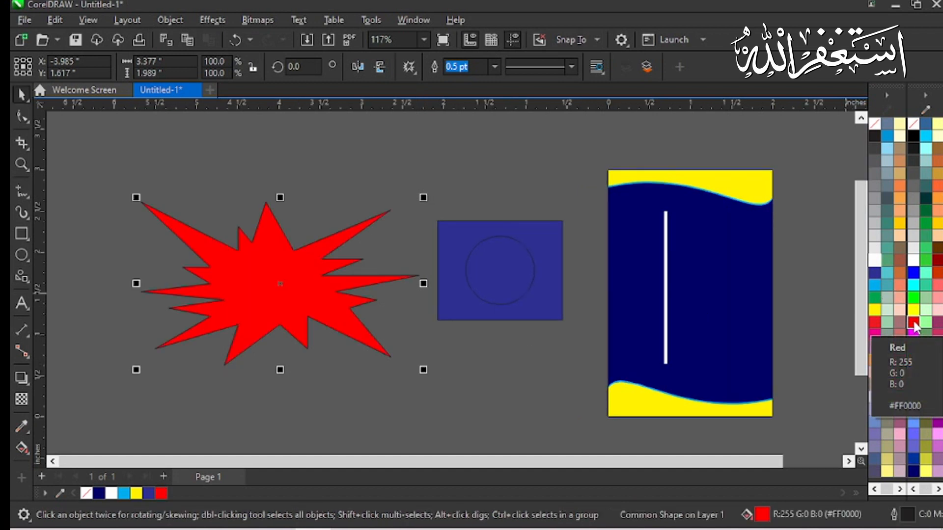
{"action": "key", "text": "shift+F2"}
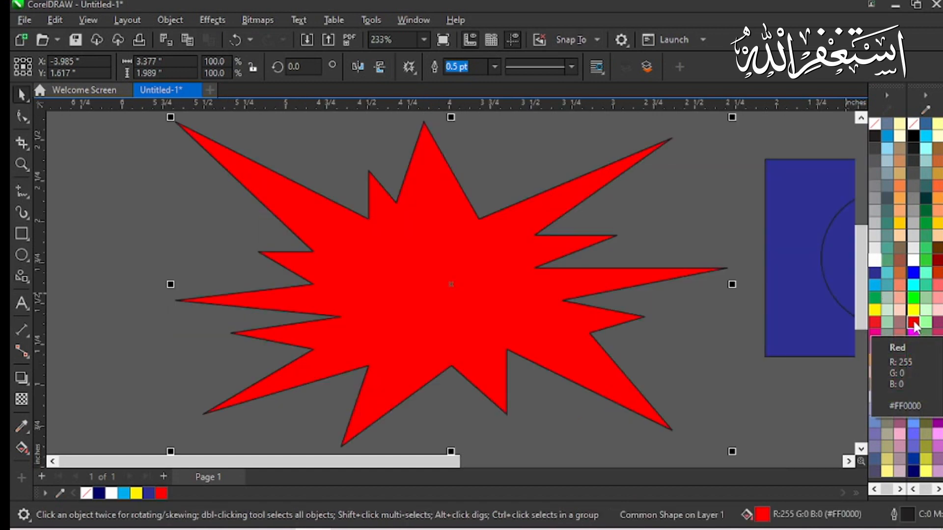
{"action": "right_click", "coordinate": [876, 126]}
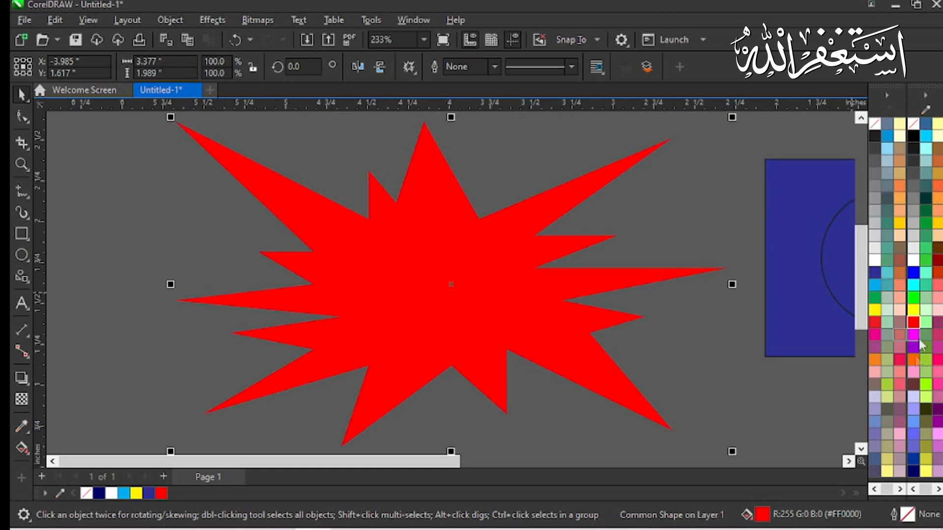
{"action": "left_click", "coordinate": [938, 261]}
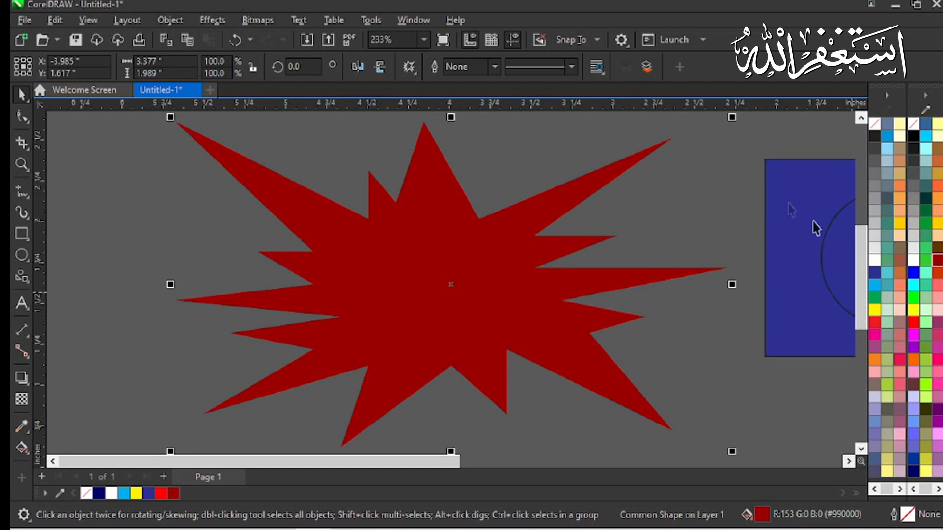
Make a concentric copy of the explosion shape scaled down to about 3.12 x 1.838 inches and fill the copy with red
{"action": "left_click_drag", "start_coordinate": [731, 114], "coordinate": [709, 138]}
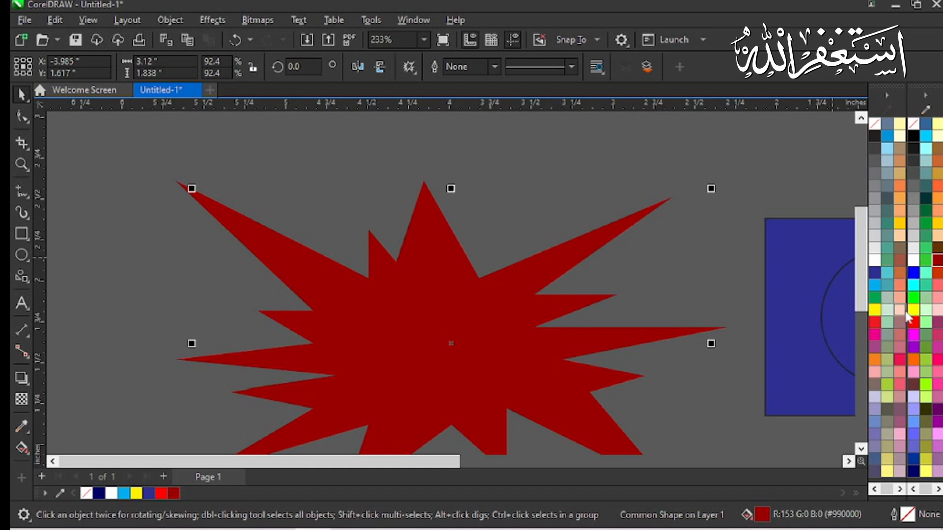
{"action": "left_click", "coordinate": [912, 322]}
{"action": "left_click", "coordinate": [459, 175]}
{"action": "scroll", "coordinate": [455, 167], "scroll_direction": "down", "scroll_amount": 2}
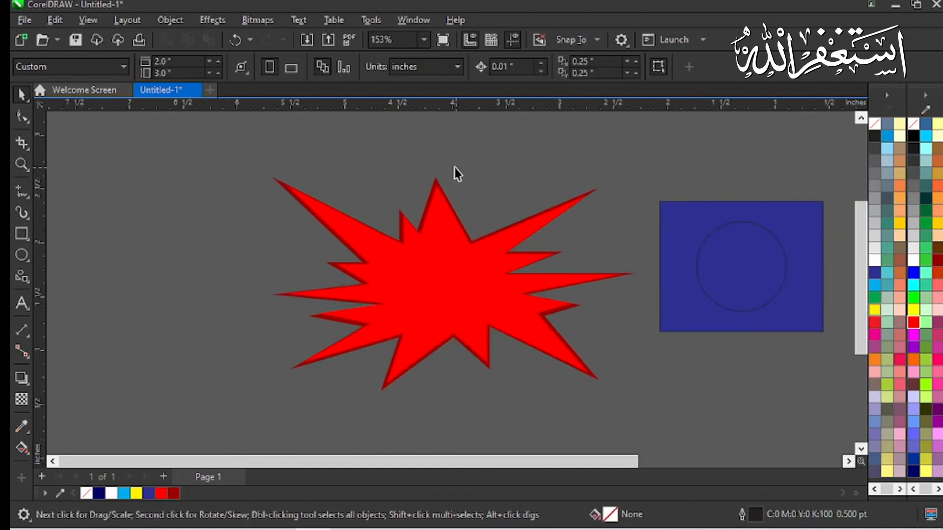
{"action": "scroll", "coordinate": [455, 167], "scroll_direction": "down", "scroll_amount": 2}
Delete both explosion shapes, and the sample blue rectangle with its circle
{"action": "left_click_drag", "start_coordinate": [217, 156], "coordinate": [631, 408]}
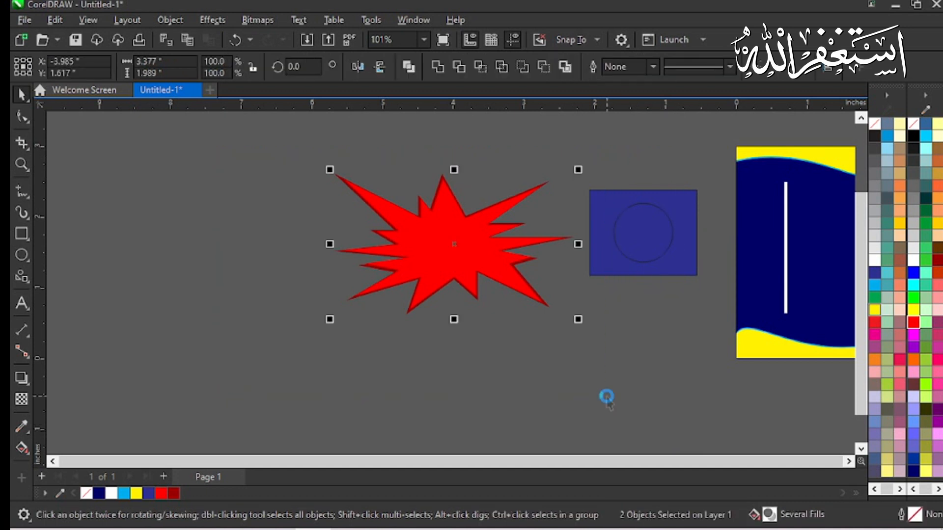
{"action": "key", "text": "Delete"}
{"action": "left_click_drag", "start_coordinate": [545, 333], "coordinate": [734, 159]}
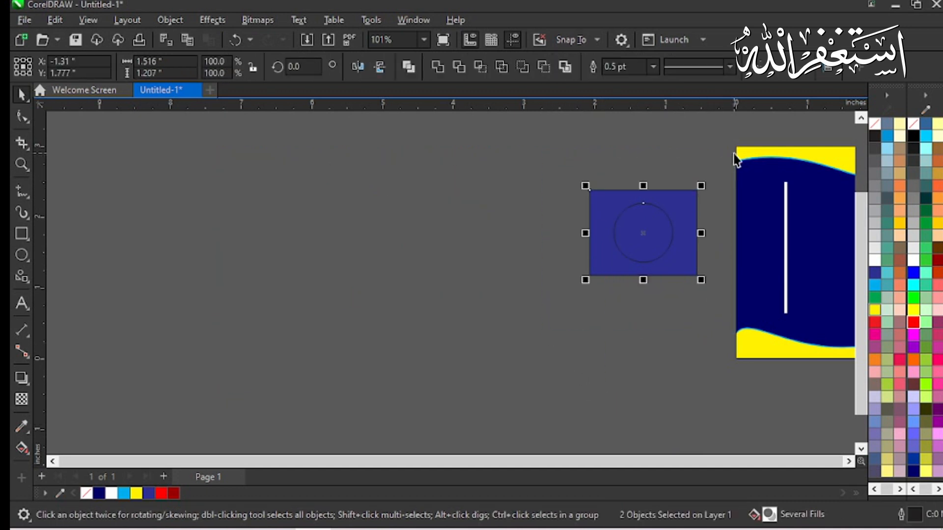
{"action": "key", "text": "Delete"}
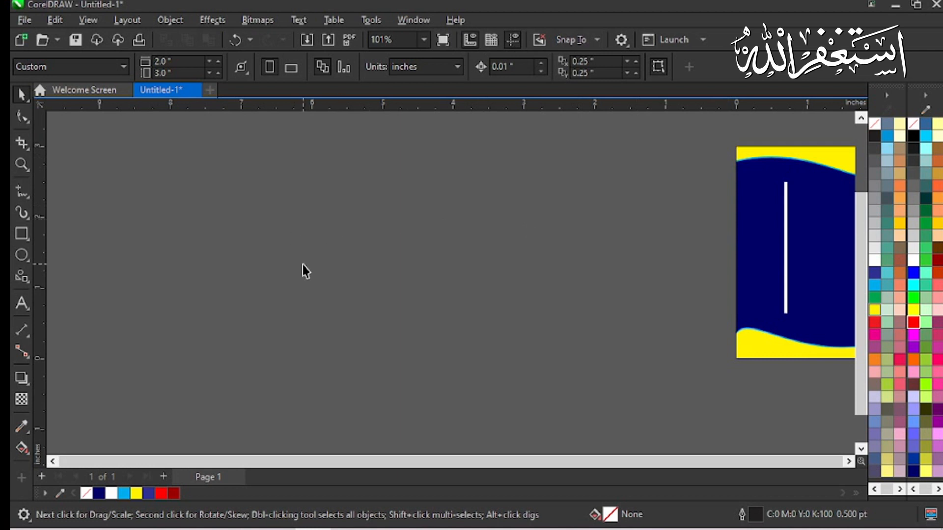
Add the text "Golden Future Institute Pakistan" on the empty area beside the card
{"action": "left_click", "coordinate": [21, 303]}
{"action": "left_click", "coordinate": [249, 313]}
{"action": "type", "text": "cyyfdcrf"}
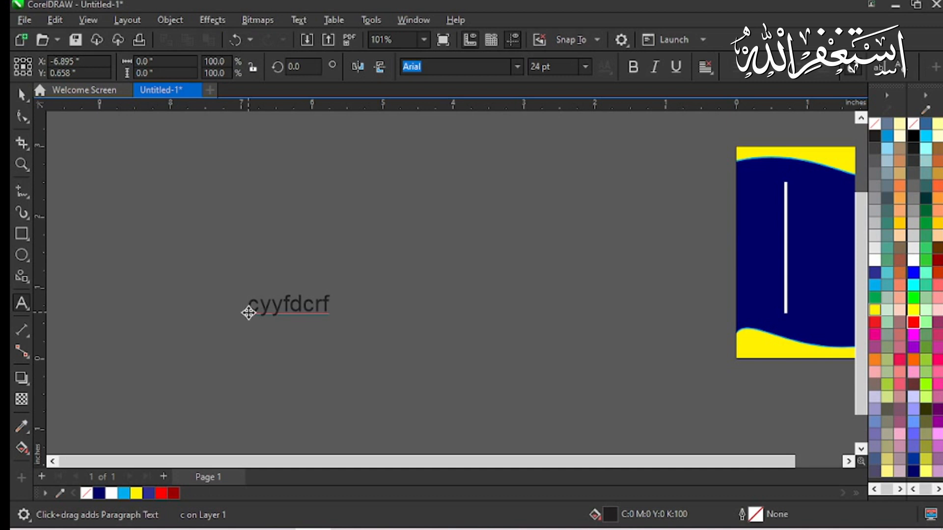
{"action": "key", "text": "ctrl+a"}
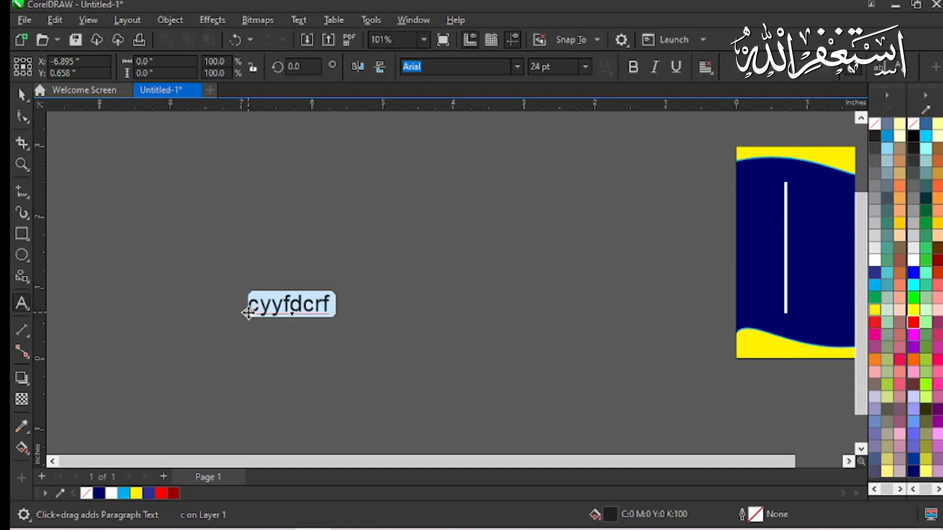
{"action": "type", "text": "Golden"}
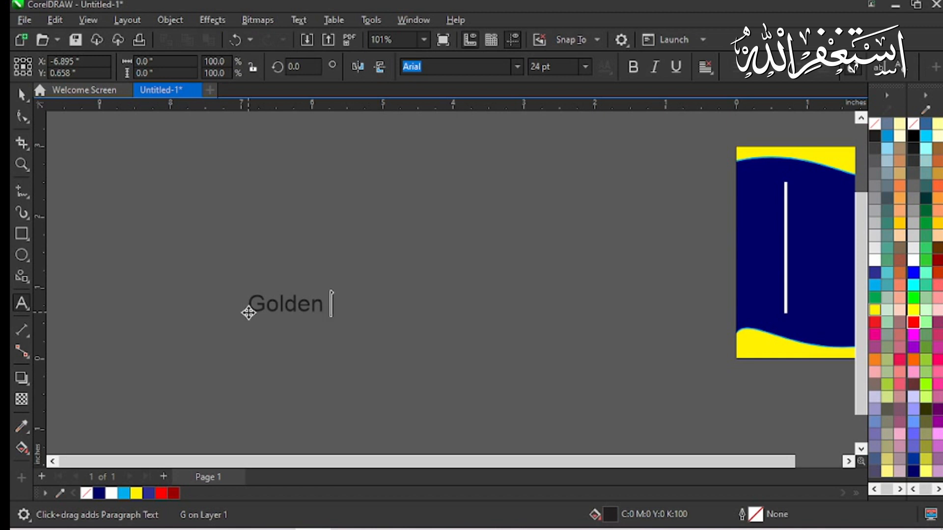
{"action": "type", "text": " F"}
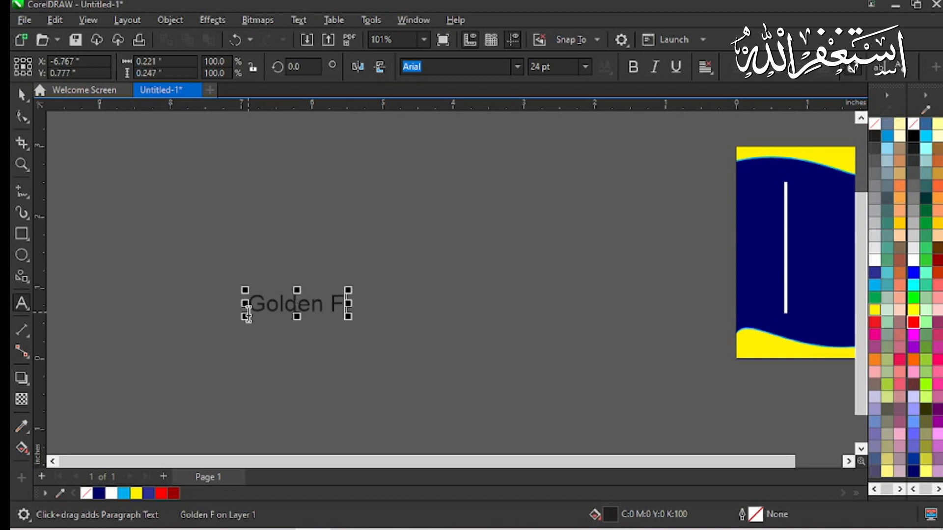
{"action": "type", "text": "uture"}
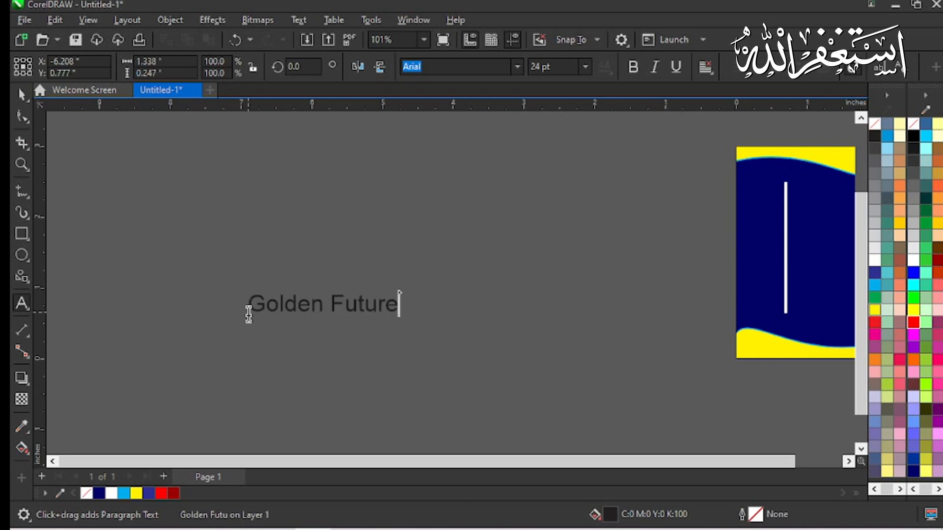
{"action": "type", "text": " Institute Pakistan"}
{"action": "key", "text": "Escape"}
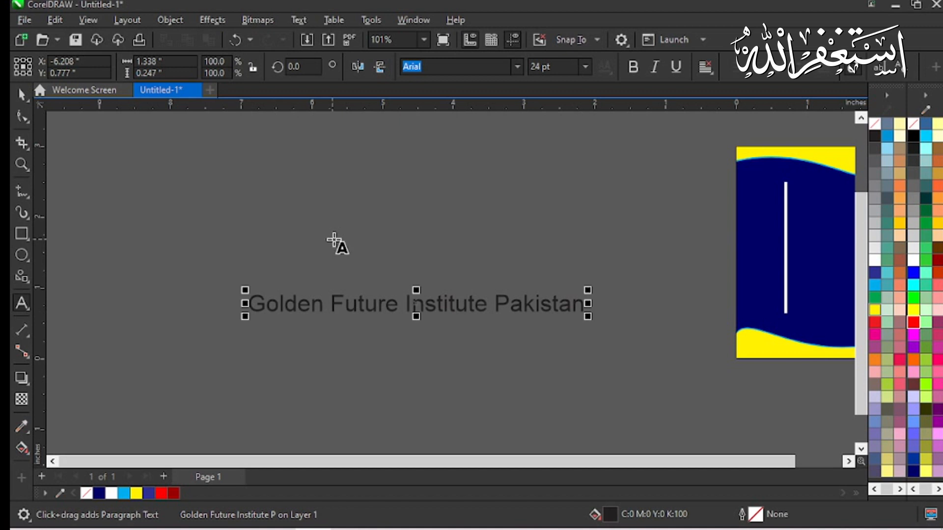
{"action": "left_click", "coordinate": [22, 94]}
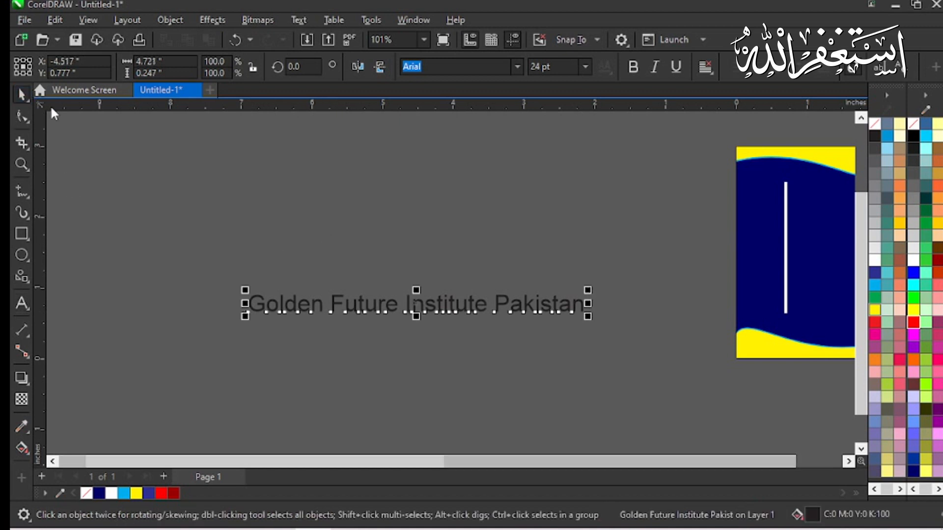
Break the text so "Pakistan" starts a second line without the leading space, and centre-align both lines
{"action": "key", "text": "shift+F2"}
{"action": "double_click", "coordinate": [436, 274]}
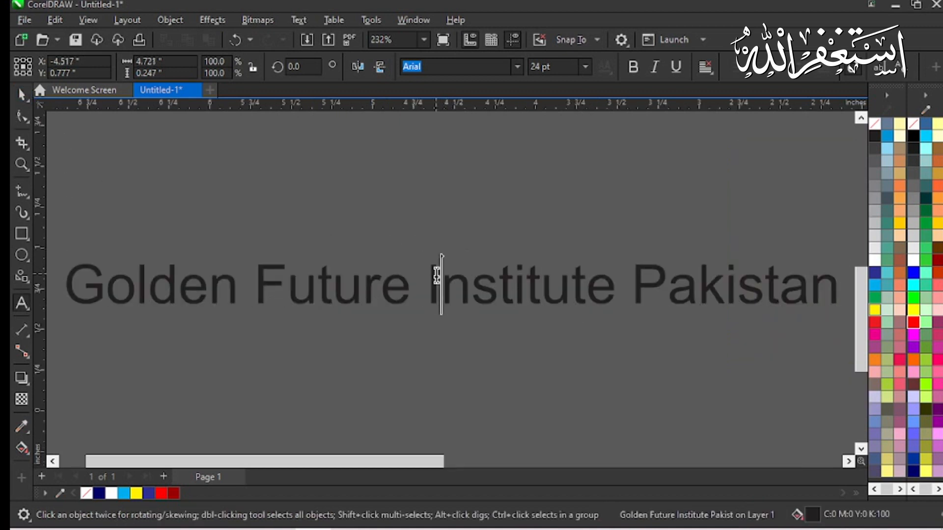
{"action": "left_click", "coordinate": [619, 293]}
{"action": "left_click", "coordinate": [622, 293]}
{"action": "key", "text": "Return"}
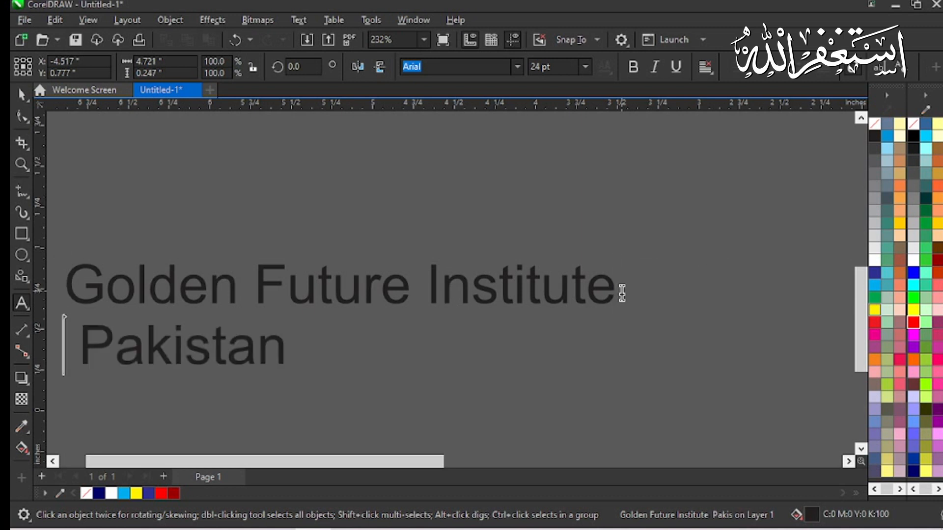
{"action": "key", "text": "Right"}
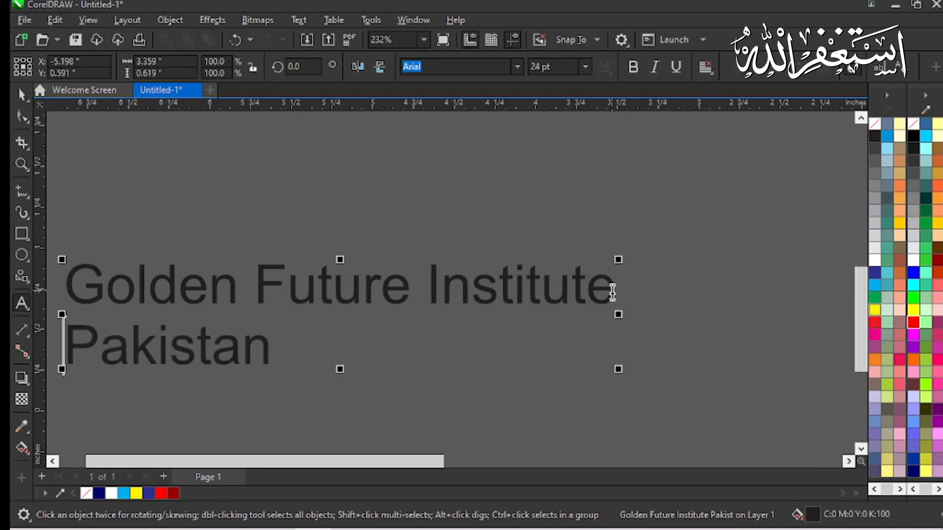
{"action": "key", "text": "ctrl+a"}
{"action": "key", "text": "ctrl+e"}
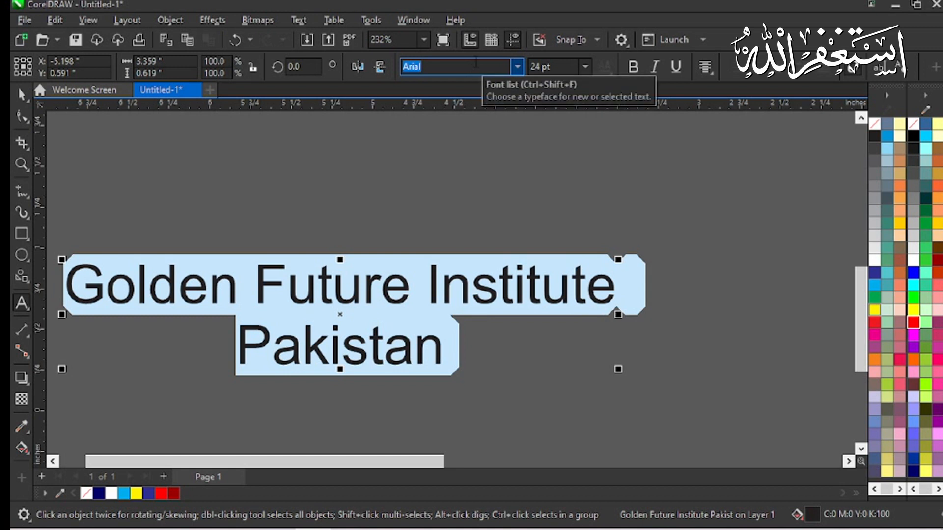
Set the font of the whole two-line text to Ethnocentric
{"action": "type", "text": "eh"}
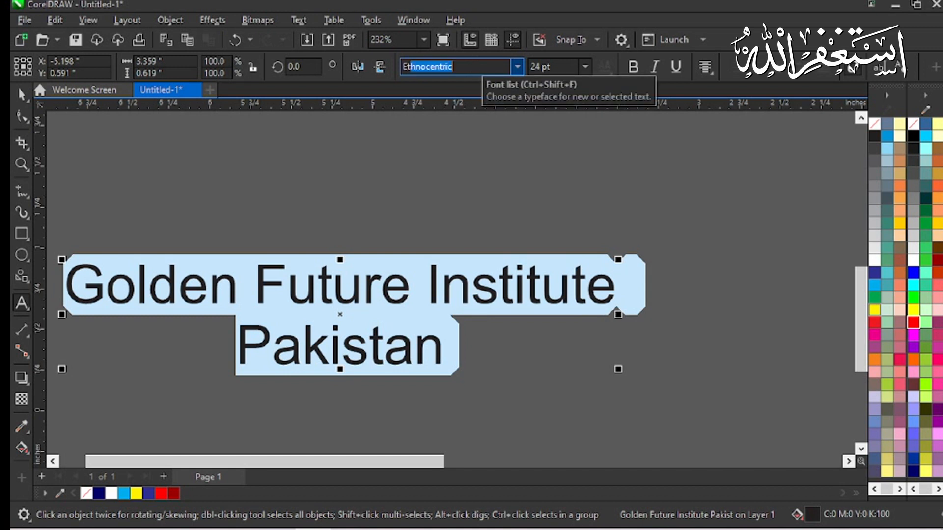
{"action": "key", "text": "Return"}
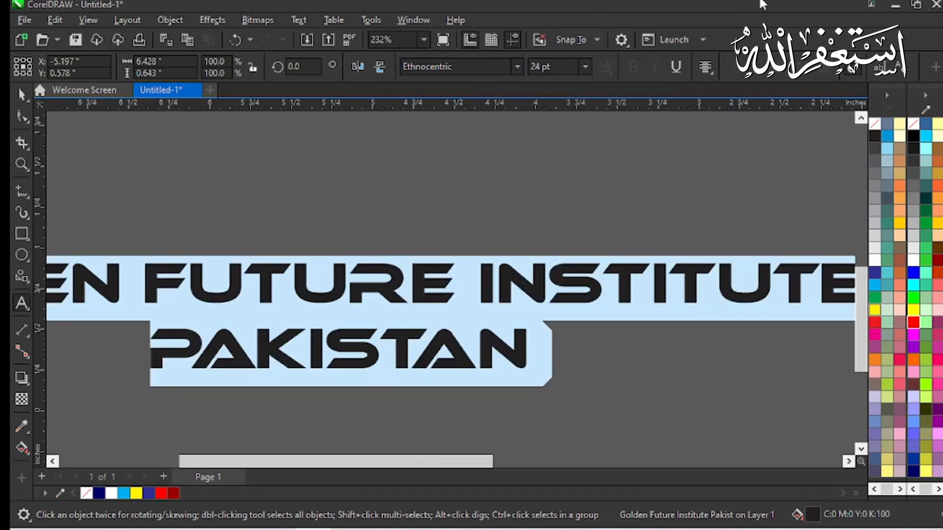
{"action": "key", "text": "F4"}
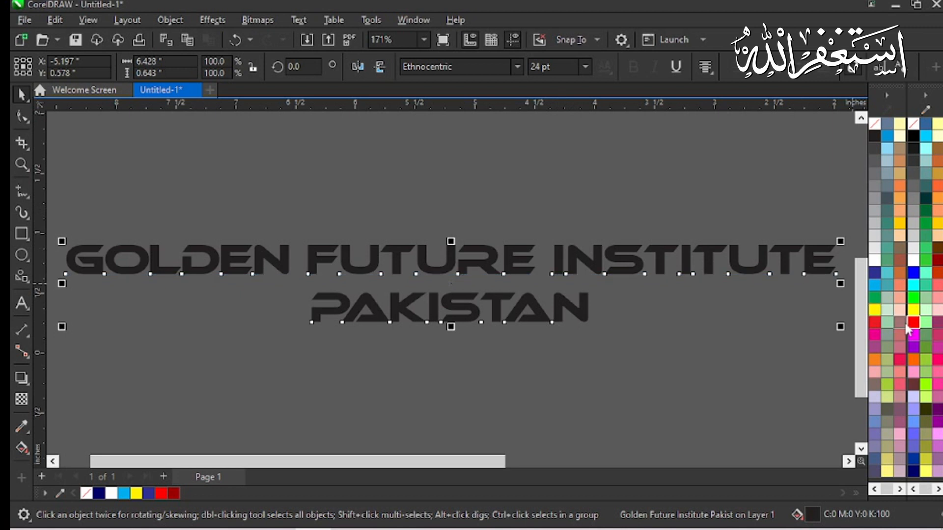
Try a blue fill (C100 M100) on the two-line text, and settle on a white fill
{"action": "left_click", "coordinate": [874, 280]}
{"action": "left_click", "coordinate": [875, 270]}
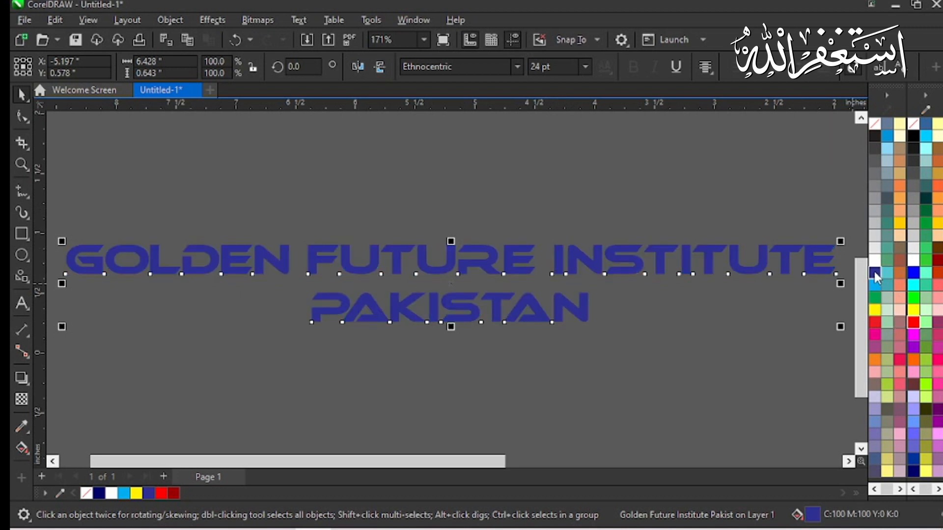
{"action": "left_click", "coordinate": [875, 260]}
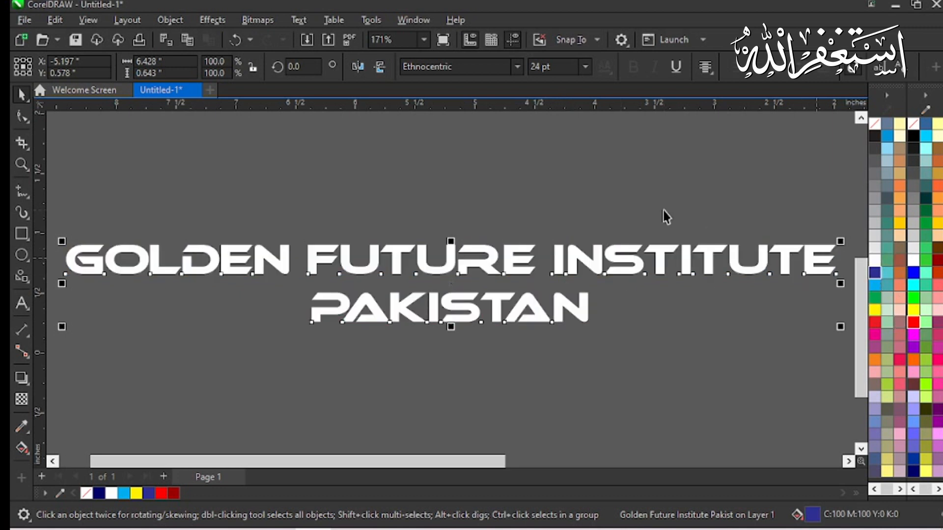
{"action": "left_click", "coordinate": [663, 210]}
Reduce the two-line text's font size gradually, and enlarge it in increments up to 110 pt
{"action": "scroll", "coordinate": [663, 211], "scroll_direction": "down", "scroll_amount": 2}
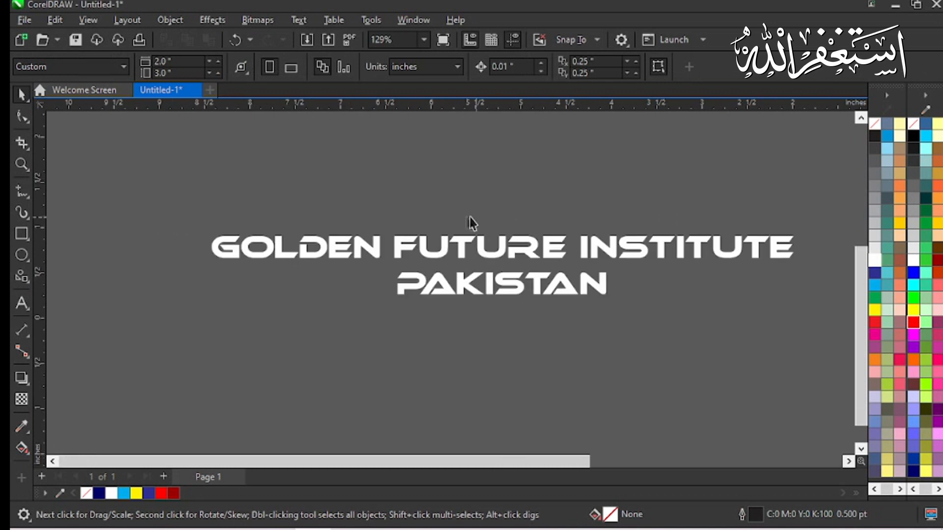
{"action": "left_click", "coordinate": [458, 290]}
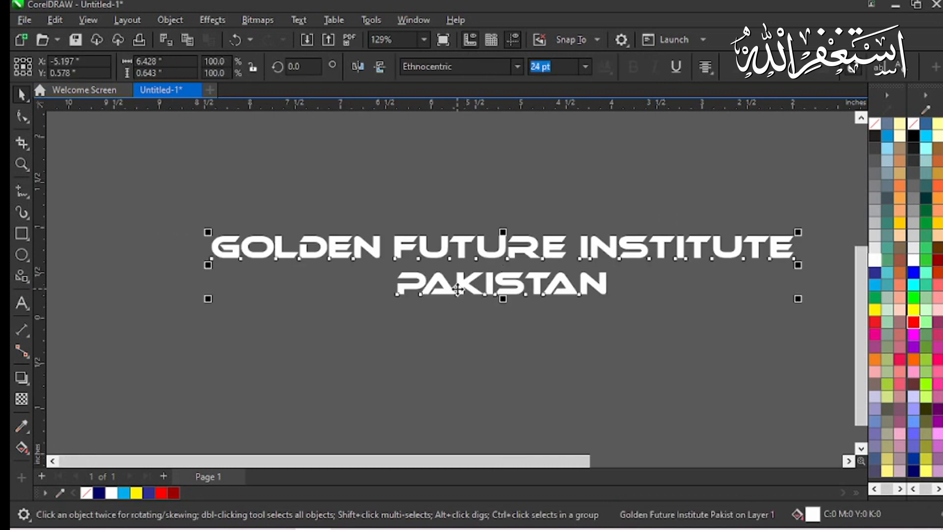
{"action": "key", "text": "Down"}
{"action": "key", "text": "Down"}
{"action": "key", "text": "Down"}
{"action": "key", "text": "Down"}
{"action": "key", "text": "Down"}
{"action": "key", "text": "Down"}
{"action": "key", "text": "Down"}
{"action": "key", "text": "Down"}
{"action": "key", "text": "Down"}
{"action": "key", "text": "Down"}
{"action": "key", "text": "Down"}
{"action": "key", "text": "Up"}
{"action": "key", "text": "Up"}
{"action": "key", "text": "Up"}
{"action": "key", "text": "Up"}
{"action": "key", "text": "Up"}
{"action": "key", "text": "Up"}
{"action": "key", "text": "Up"}
{"action": "key", "text": "Up"}
{"action": "key", "text": "Up"}
{"action": "key", "text": "Up"}
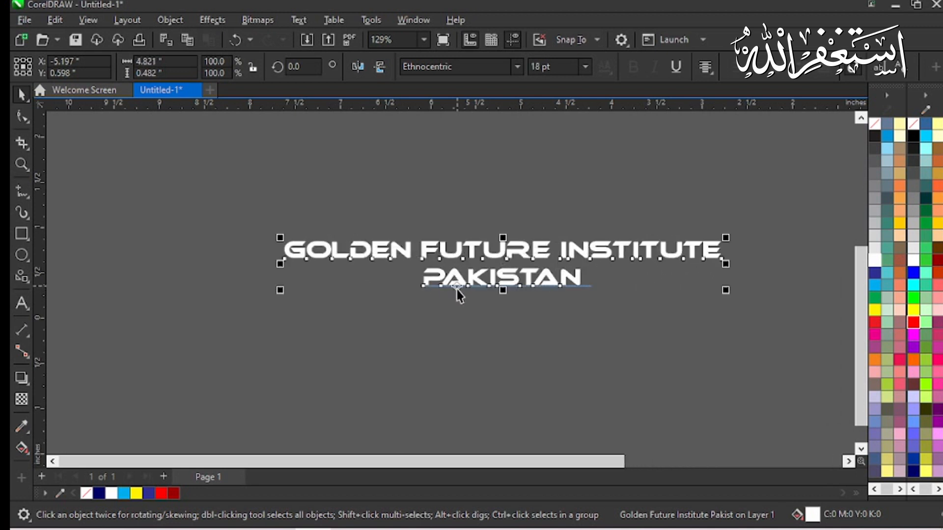
{"action": "key", "text": "Up"}
{"action": "key", "text": "Up"}
{"action": "key", "text": "Up"}
{"action": "key", "text": "Up"}
{"action": "key", "text": "Up"}
{"action": "key", "text": "Up"}
{"action": "key", "text": "Up"}
{"action": "key", "text": "Up"}
{"action": "key", "text": "Up"}
{"action": "key", "text": "Up"}
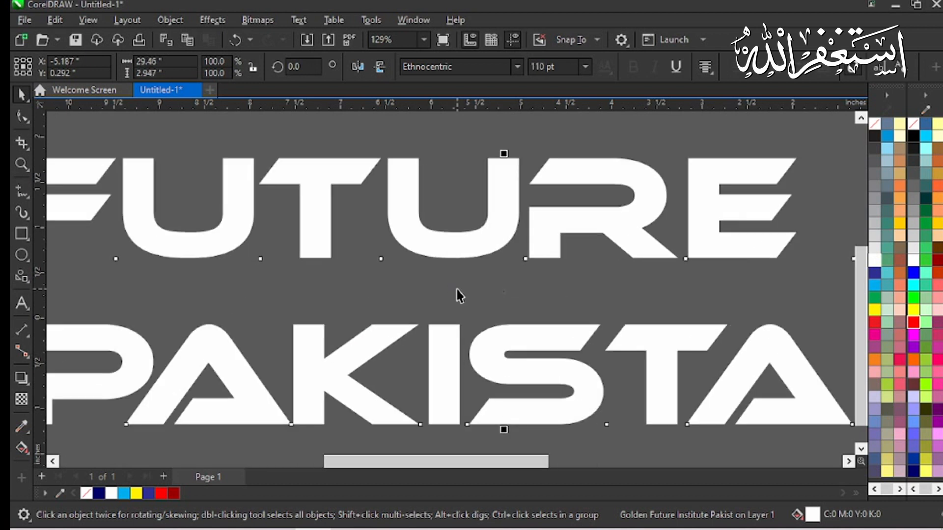
Delete the sample text and bring the whole card page back into view
{"action": "key", "text": "shift+F2"}
{"action": "key", "text": "Delete"}
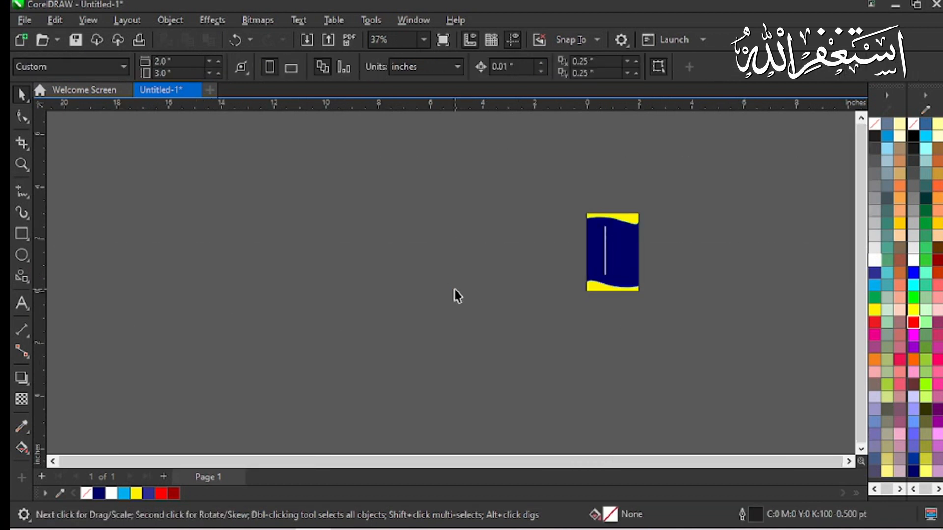
{"action": "key", "text": "shift+F4"}
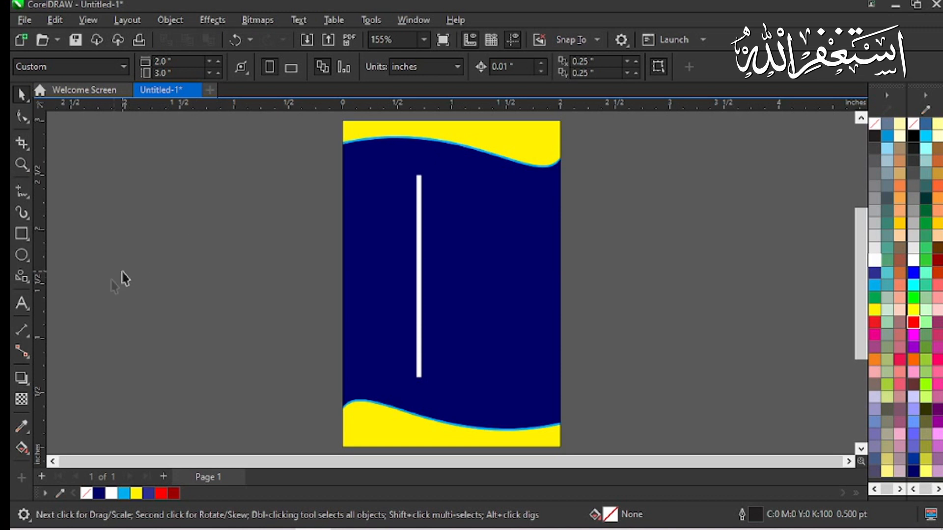
Examine the tool variants grouped with the dimension, connector, shadow and fill tools
{"action": "left_click", "coordinate": [28, 332]}
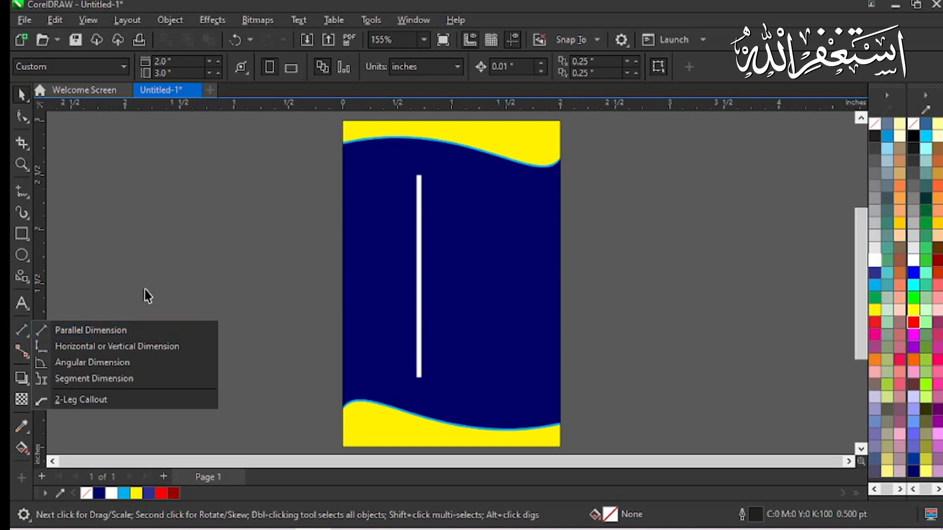
{"action": "left_click", "coordinate": [21, 354]}
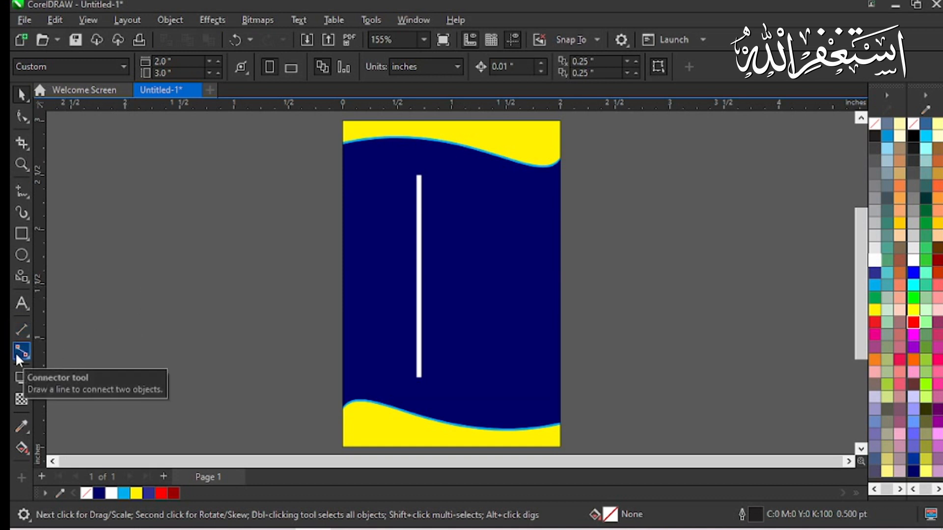
{"action": "left_click", "coordinate": [29, 356]}
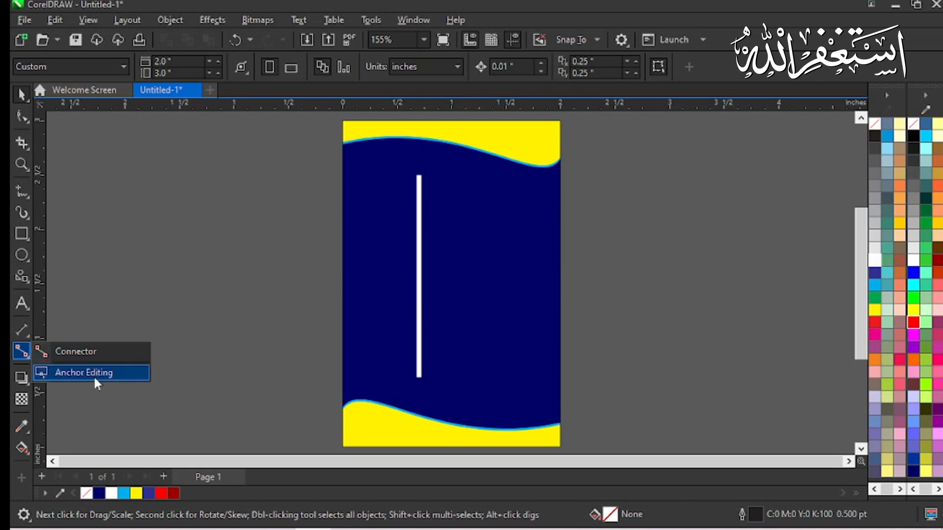
{"action": "left_click", "coordinate": [71, 390]}
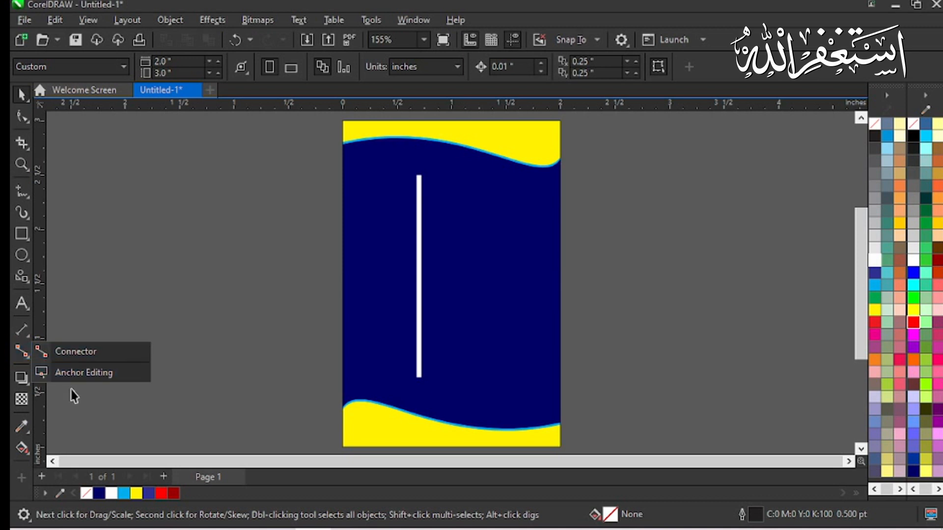
{"action": "left_click", "coordinate": [24, 380]}
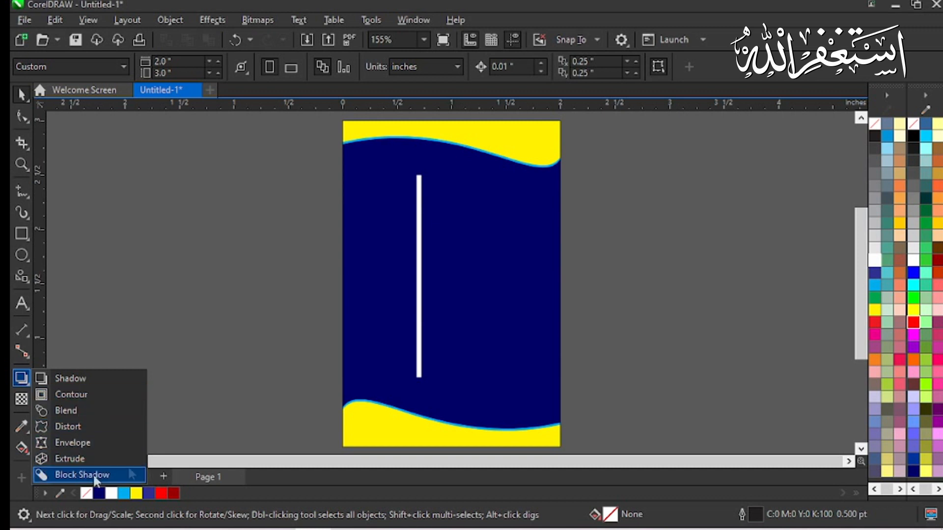
{"action": "left_click", "coordinate": [166, 301]}
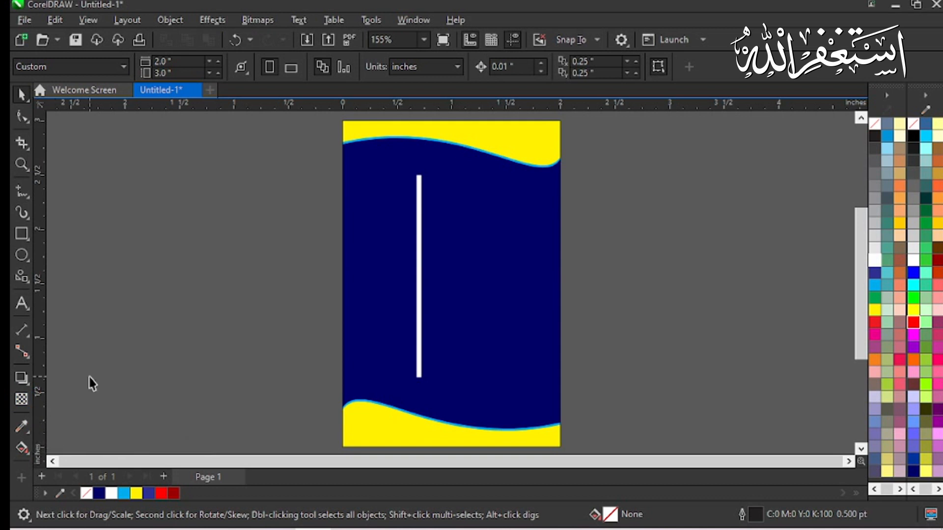
{"action": "left_click", "coordinate": [21, 426]}
{"action": "left_click", "coordinate": [30, 458]}
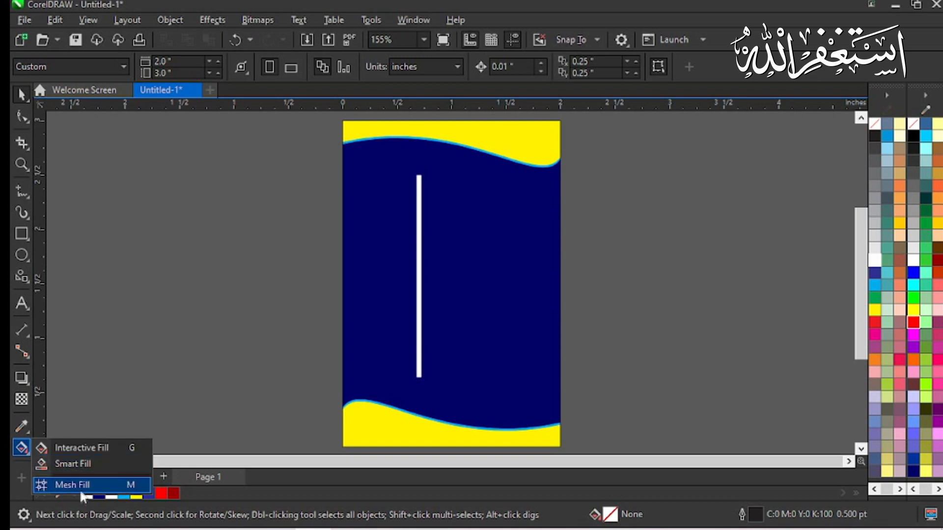
{"action": "left_click", "coordinate": [150, 387]}
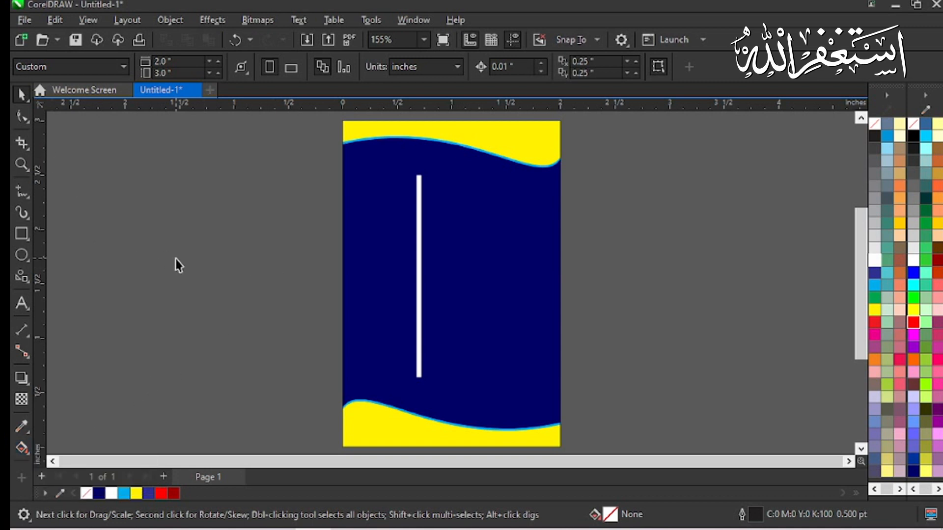
Delete the vertical white line from the navy card
{"action": "left_click_drag", "start_coordinate": [255, 150], "coordinate": [715, 408]}
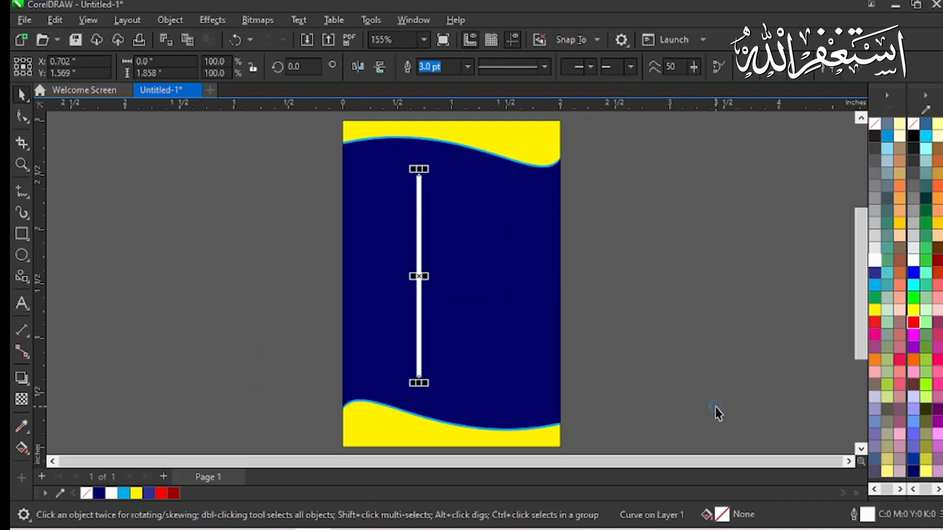
{"action": "key", "text": "Delete"}
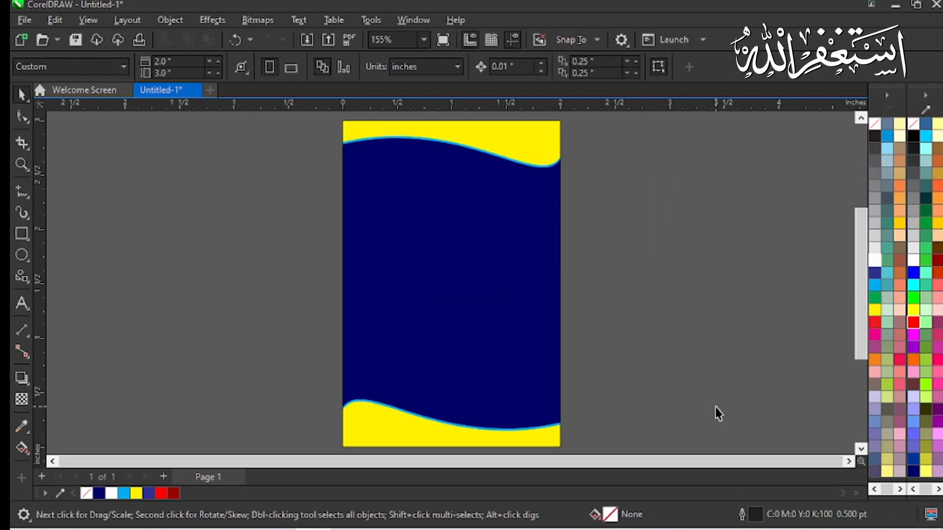